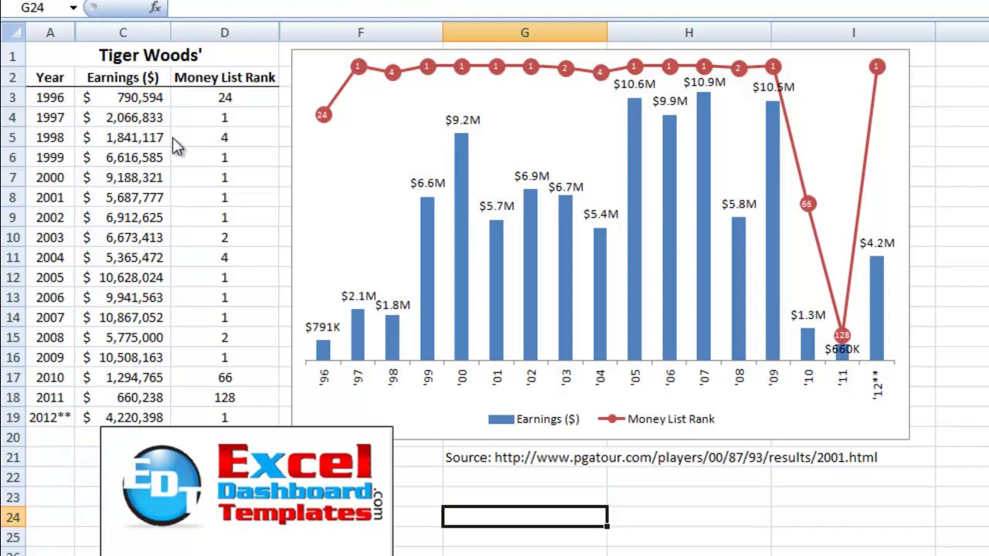
Review the table's Year, Earnings ($) and Money List Rank headers together with the 1996 row
{"action": "left_click", "coordinate": [70, 77]}
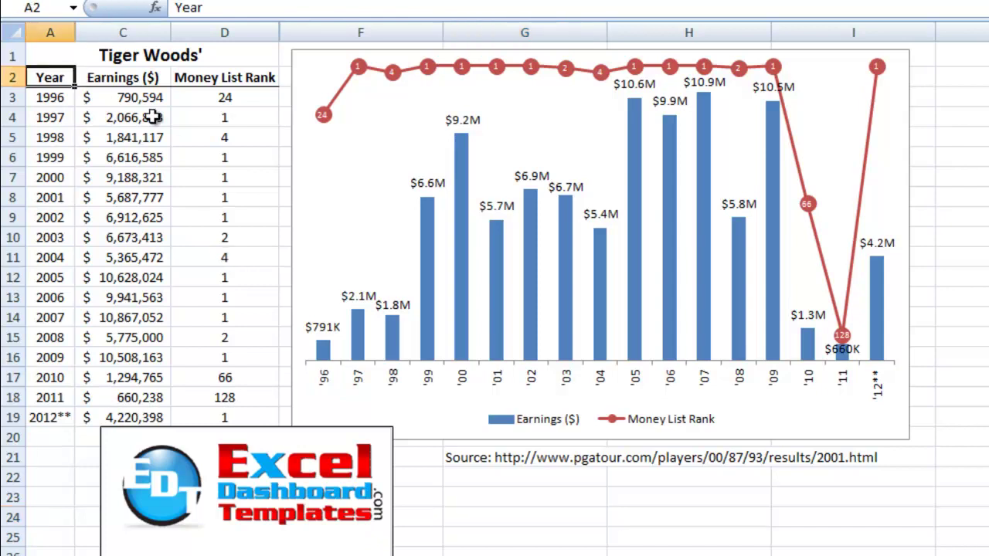
{"action": "key", "text": "Right"}
{"action": "key", "text": "Right"}
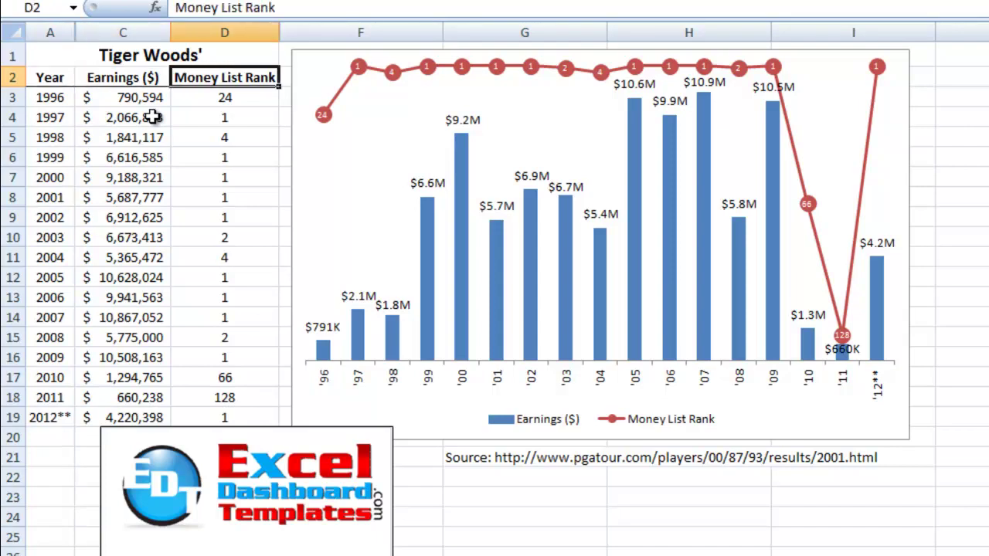
{"action": "key", "text": "Left"}
{"action": "key", "text": "Left"}
{"action": "key", "text": "Down"}
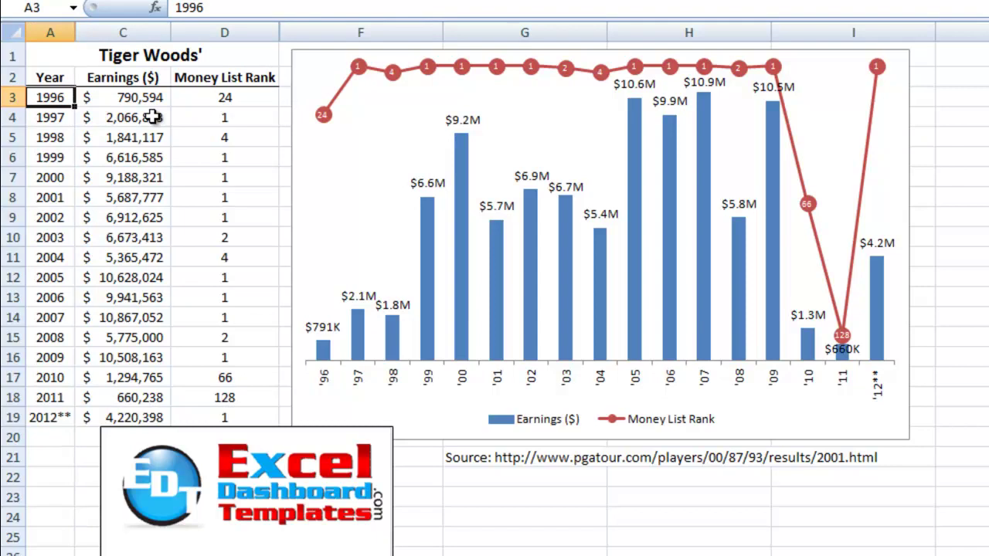
{"action": "key", "text": "Right"}
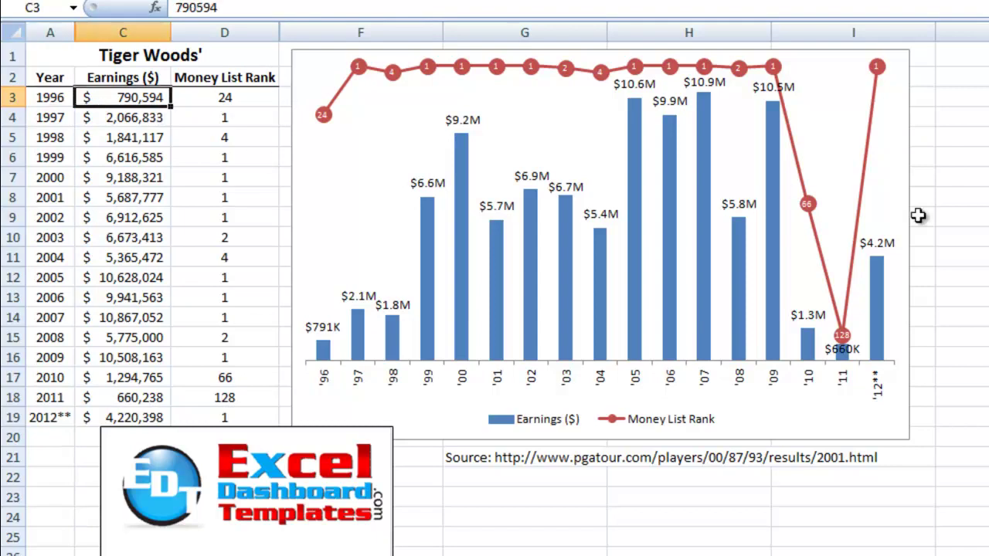
{"action": "key", "text": "Right"}
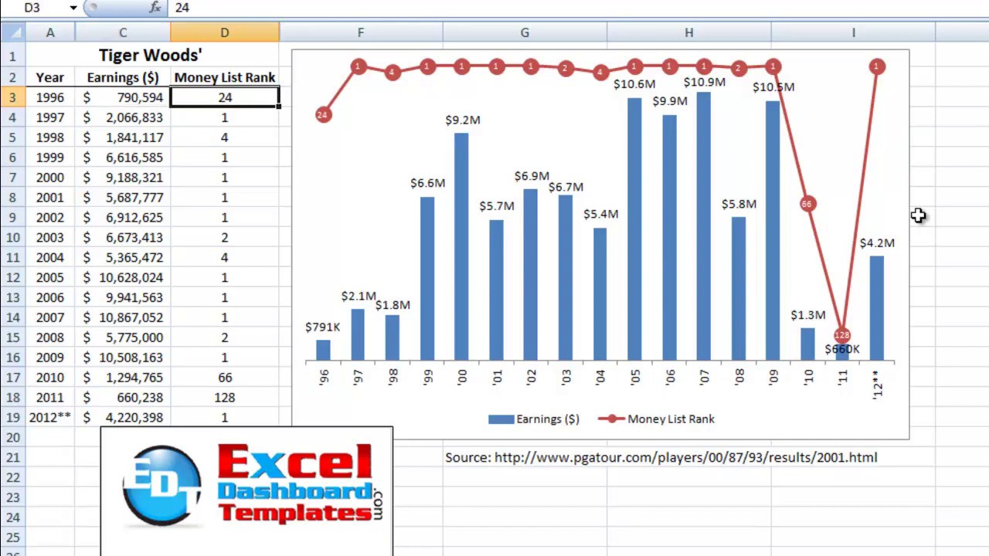
Go through the Money List Rank values year by year from 1997 to 2012** and compare them with the finished chart
{"action": "key", "text": "Down"}
{"action": "key", "text": "Left"}
{"action": "key", "text": "Right"}
{"action": "key", "text": "Down"}
{"action": "key", "text": "Down"}
{"action": "key", "text": "Down"}
{"action": "key", "text": "Down"}
{"action": "key", "text": "Down"}
{"action": "key", "text": "Down"}
{"action": "key", "text": "Down"}
{"action": "key", "text": "Down"}
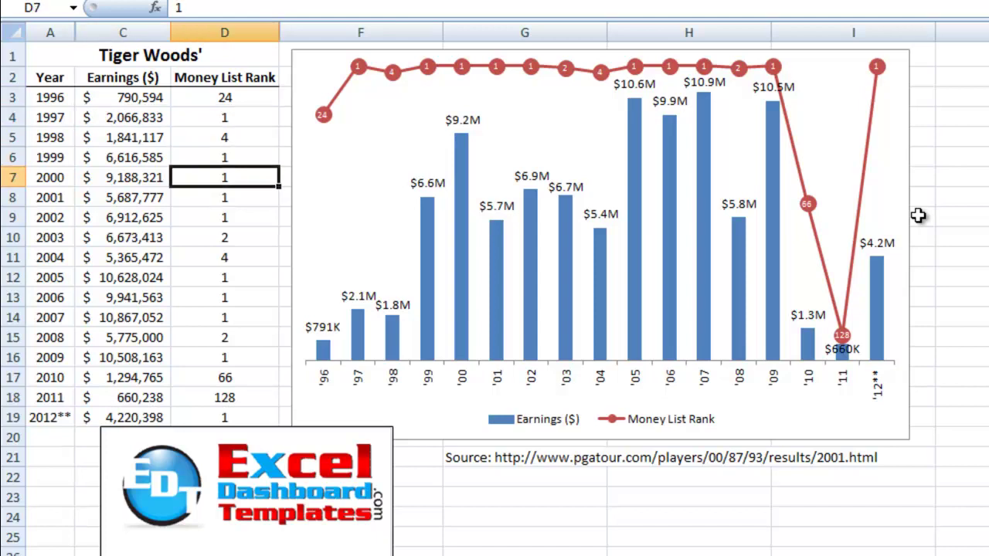
{"action": "key", "text": "Down"}
{"action": "key", "text": "Down"}
{"action": "key", "text": "Down"}
{"action": "key", "text": "Down"}
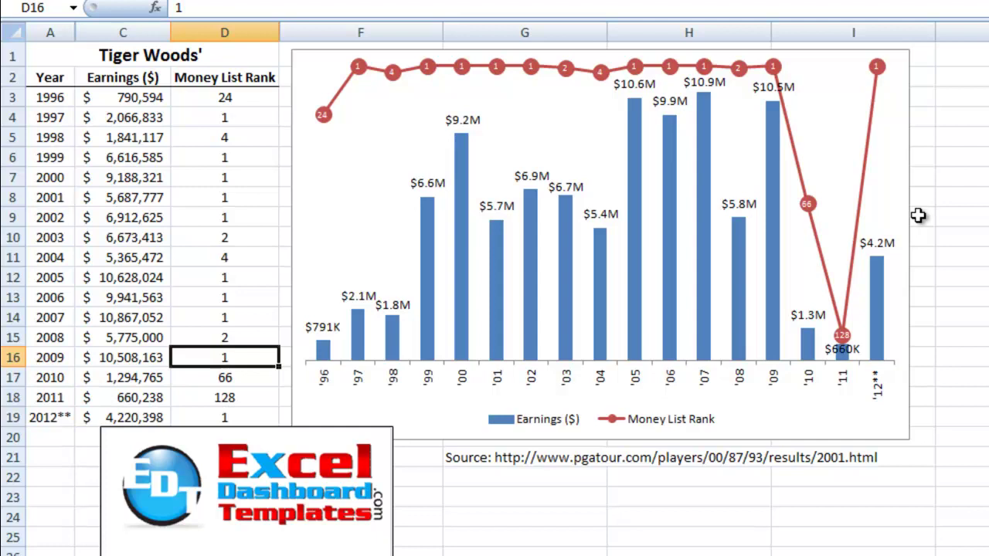
{"action": "key", "text": "Down"}
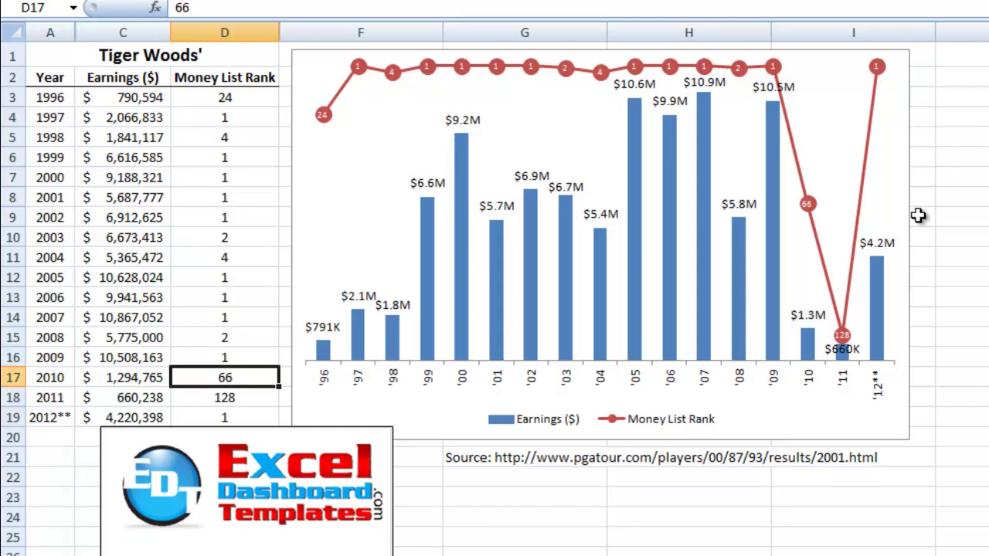
{"action": "key", "text": "Down"}
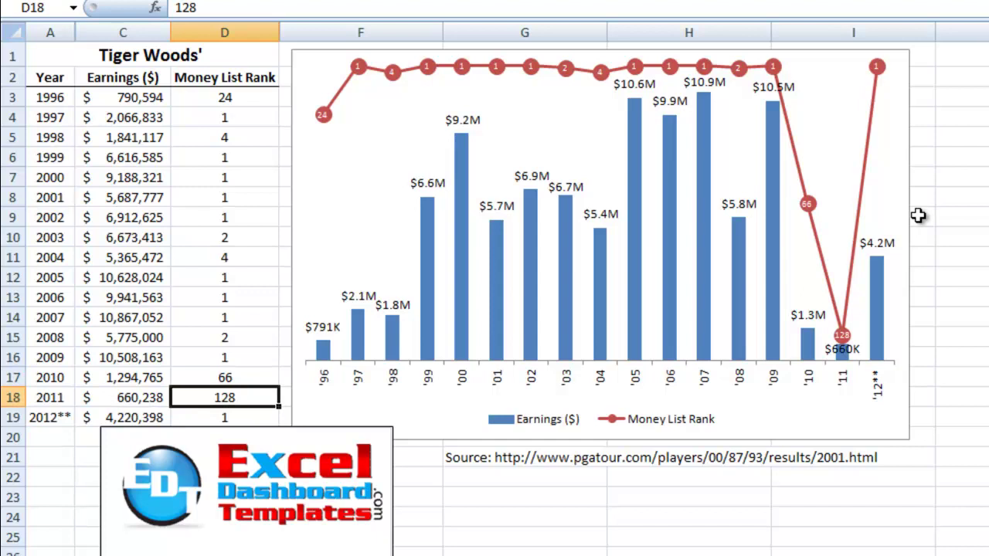
{"action": "key", "text": "Down"}
{"action": "key", "text": "Left"}
{"action": "key", "text": "Left"}
{"action": "key", "text": "Right"}
{"action": "key", "text": "Right"}
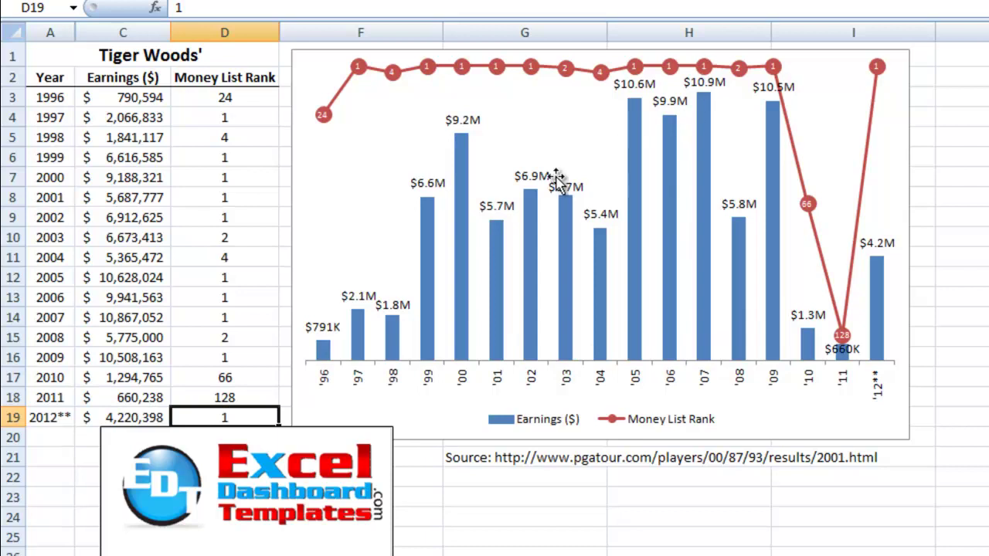
{"action": "left_click", "coordinate": [464, 127]}
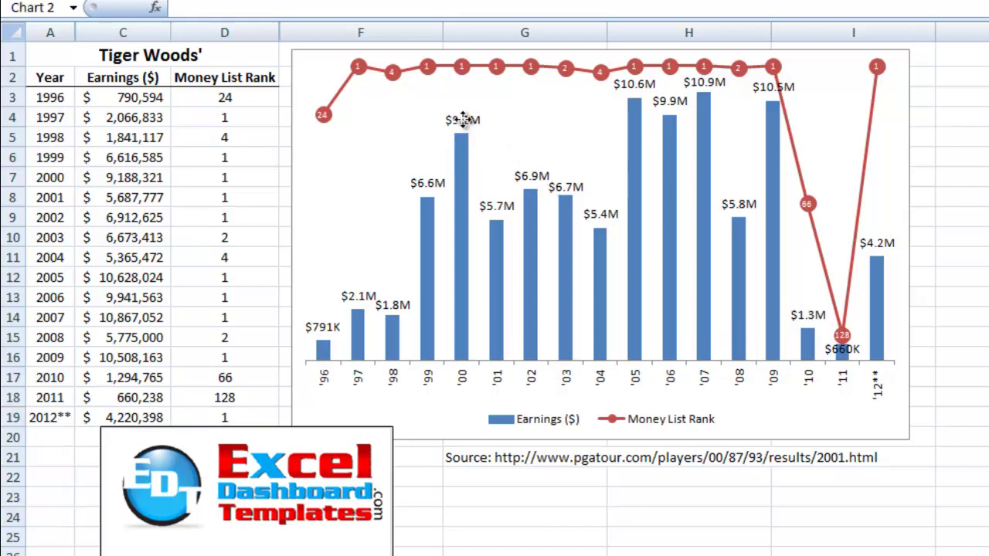
{"action": "left_click", "coordinate": [348, 87]}
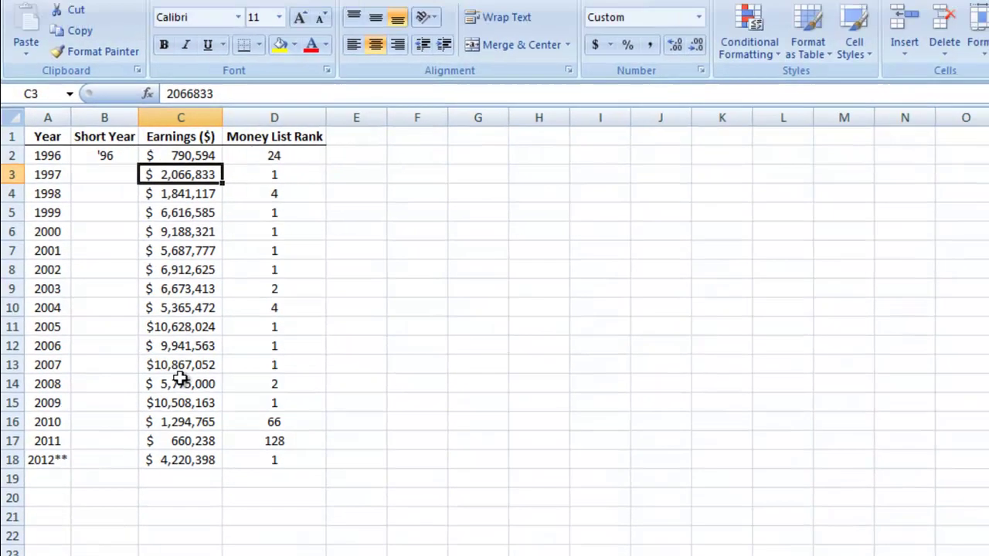
On the sheet with the Short Year column, examine the Year entries from 1996 down to 2012**
{"action": "left_click", "coordinate": [180, 403]}
{"action": "left_click", "coordinate": [445, 312]}
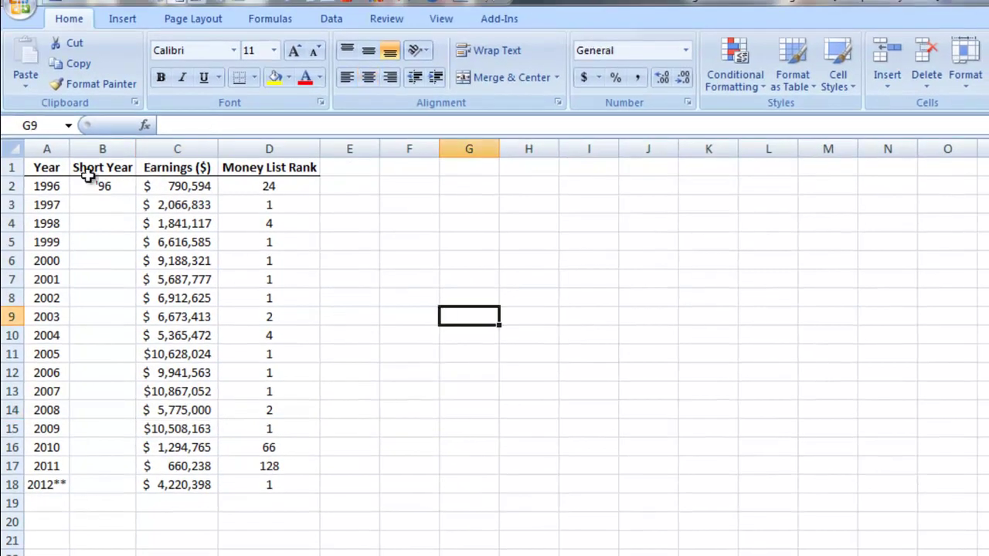
{"action": "left_click", "coordinate": [49, 171]}
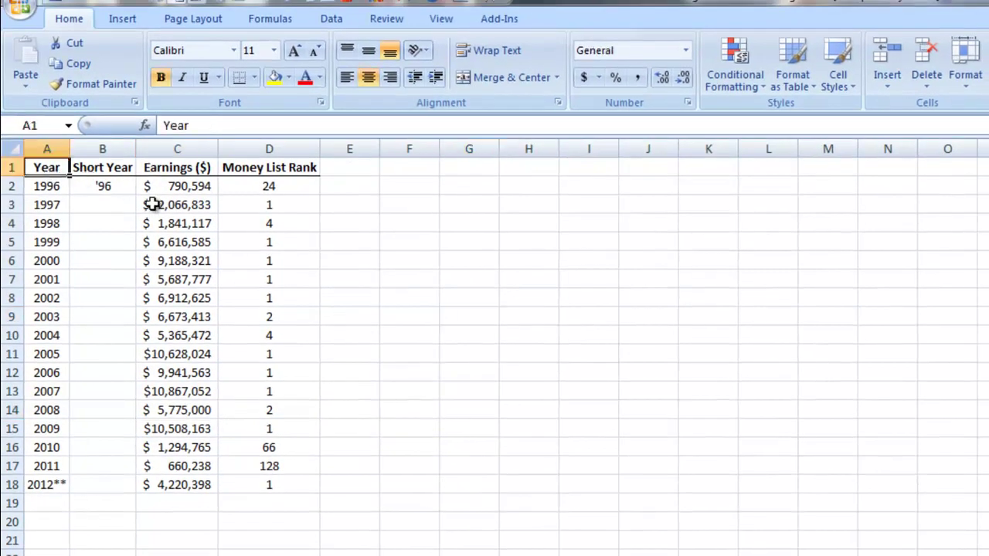
{"action": "key", "text": "Down"}
{"action": "key", "text": "ctrl+Down"}
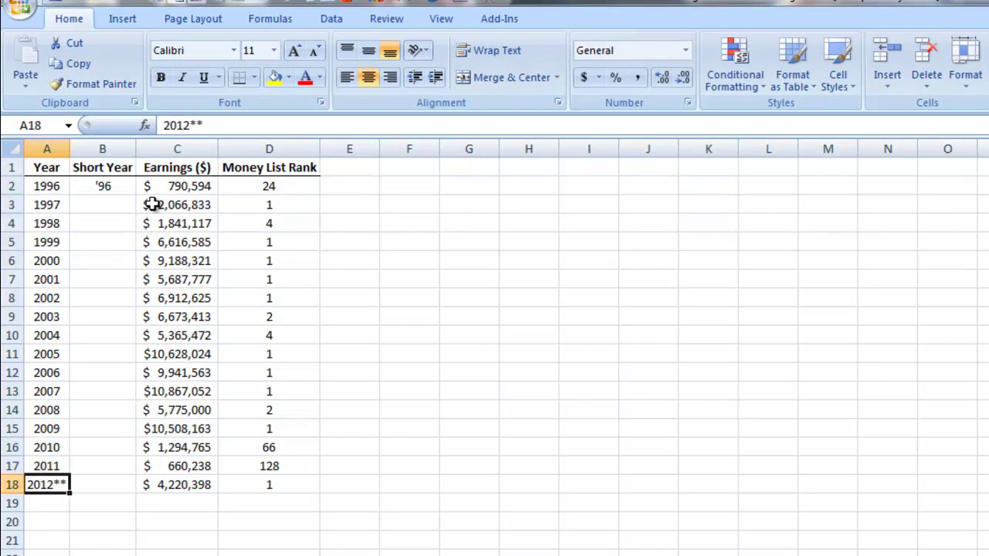
{"action": "key", "text": "ctrl+Up"}
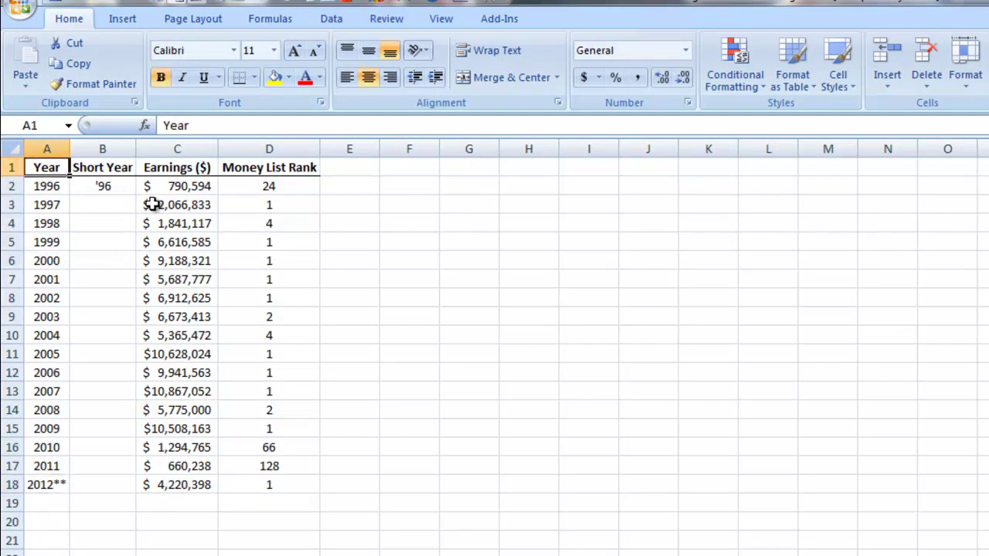
{"action": "key", "text": "Down"}
{"action": "key", "text": "ctrl+Down"}
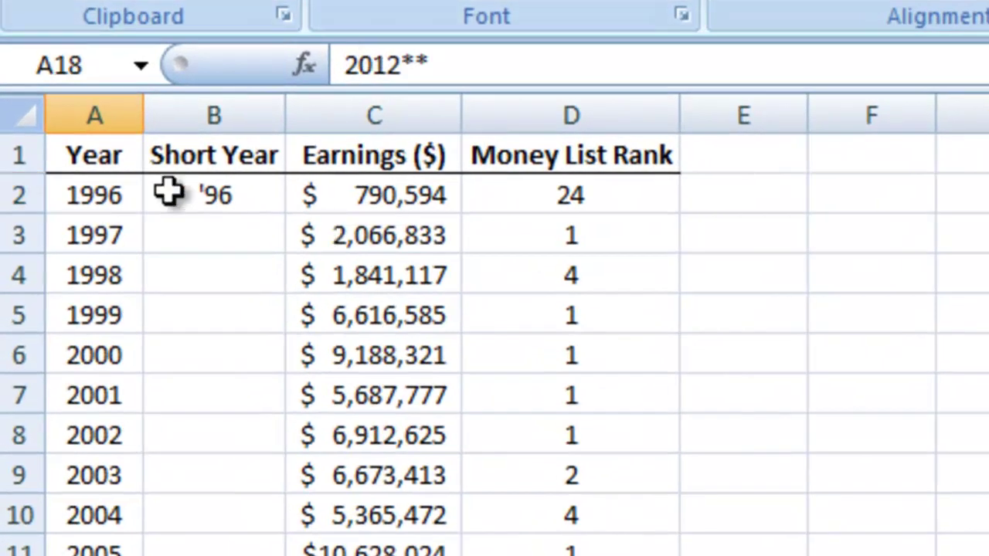
Examine the Short Year formula in B2, including its LEN test and the value returned when the test is true
{"action": "left_click", "coordinate": [220, 194]}
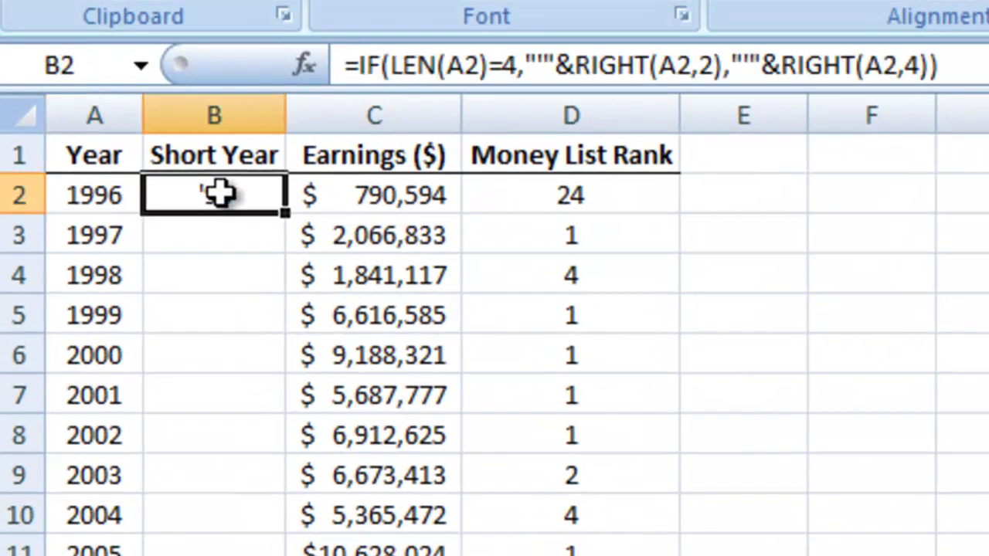
{"action": "left_click", "coordinate": [169, 236]}
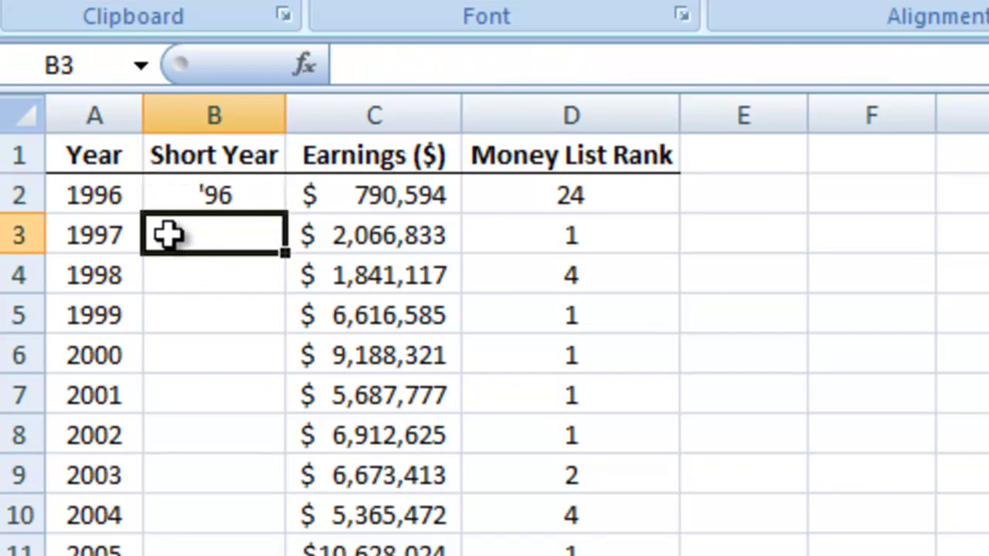
{"action": "left_click", "coordinate": [222, 193]}
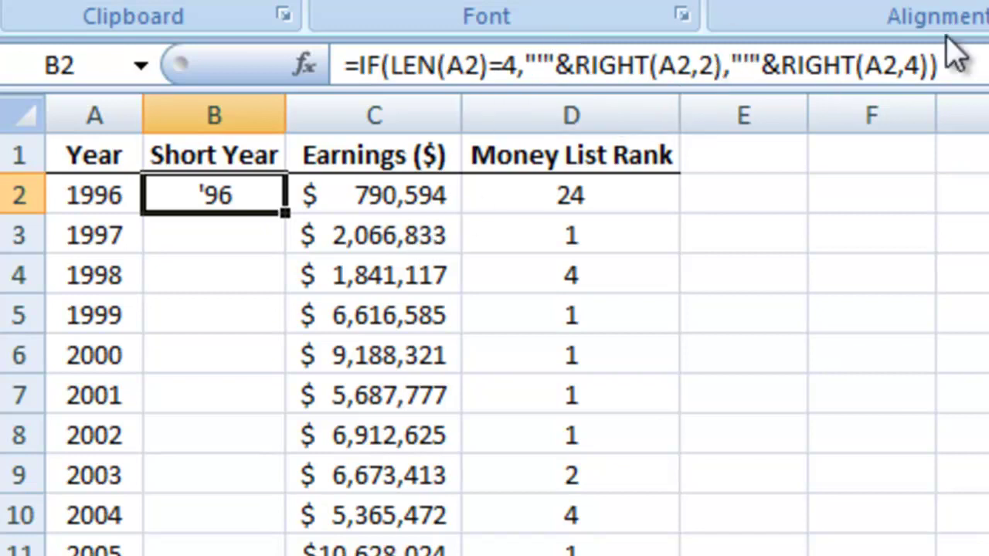
{"action": "left_click", "coordinate": [977, 66]}
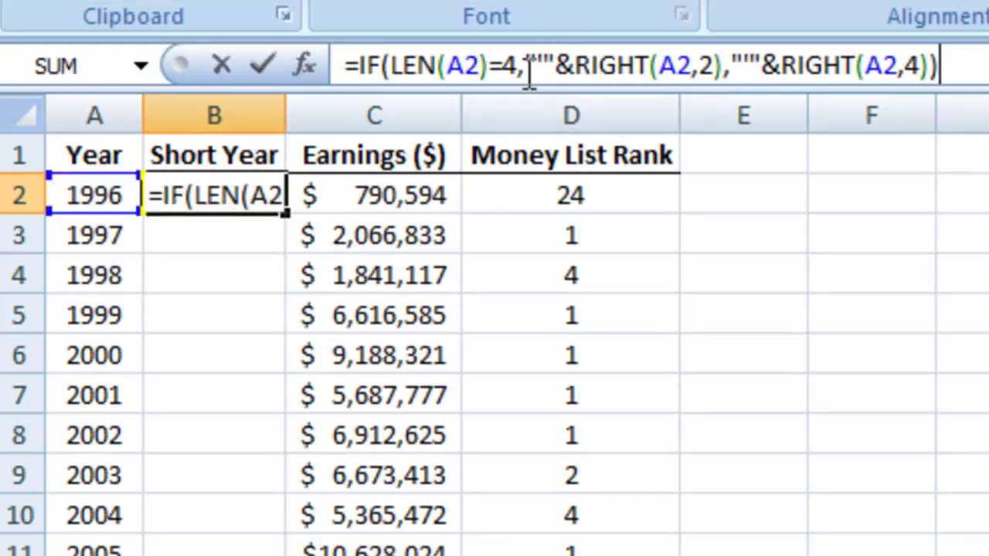
{"action": "left_click_drag", "start_coordinate": [516, 67], "coordinate": [405, 68]}
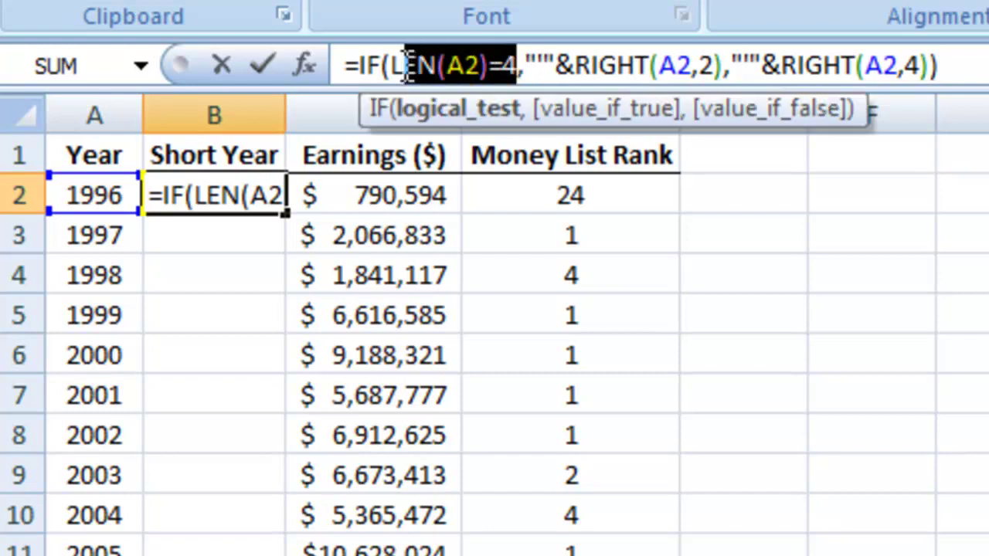
{"action": "left_click", "coordinate": [422, 65]}
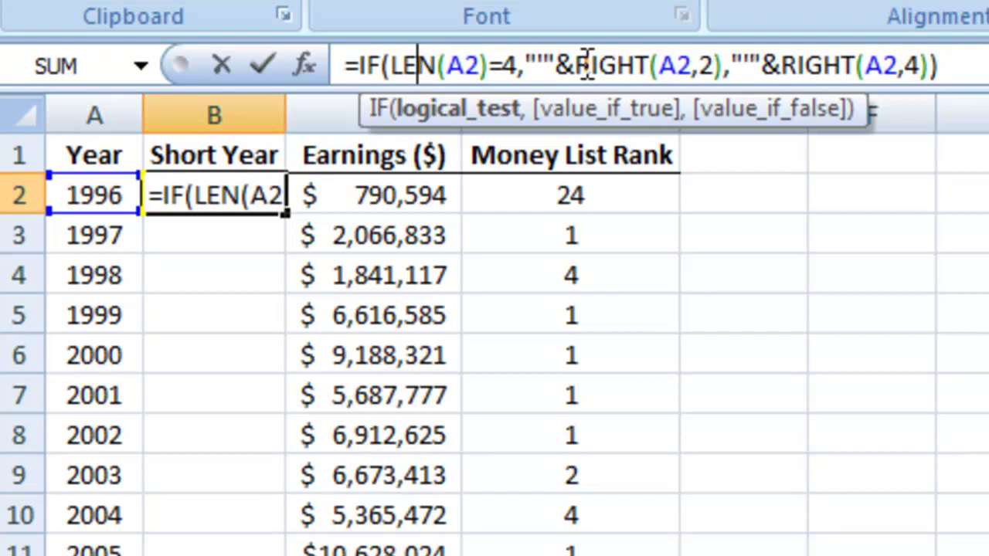
{"action": "left_click", "coordinate": [545, 62]}
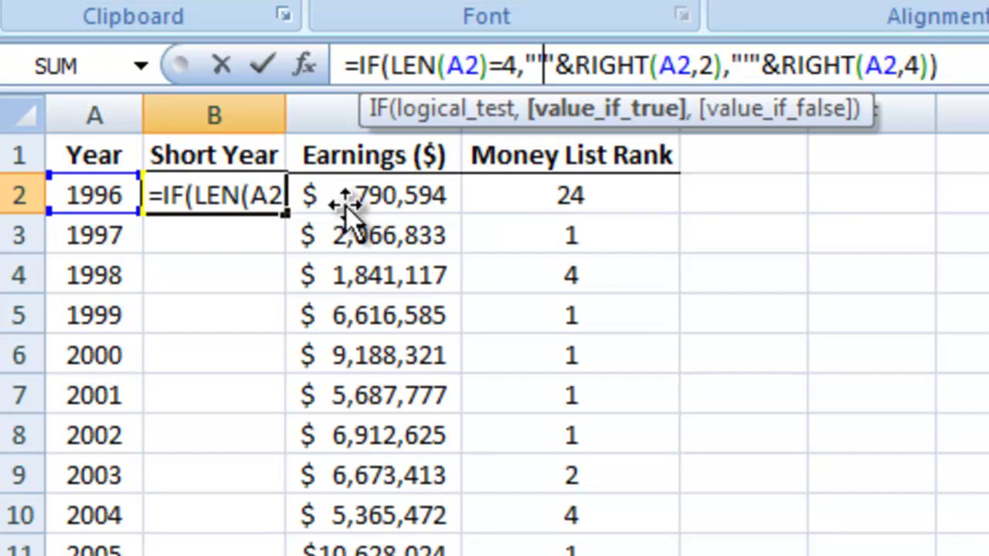
{"action": "left_click", "coordinate": [301, 278]}
Fill the Short Year formula from B2 down to B18
{"action": "left_click", "coordinate": [255, 200]}
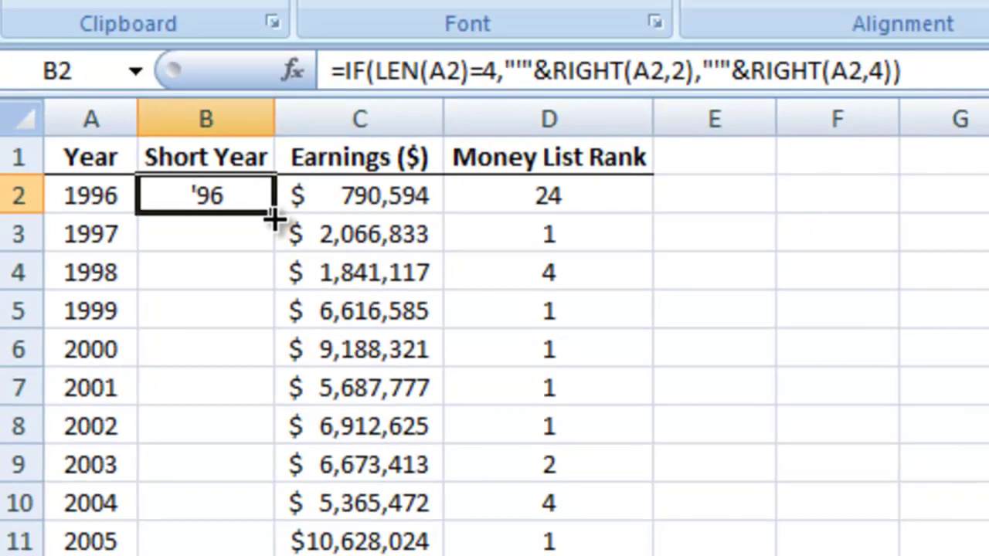
{"action": "double_click", "coordinate": [286, 214]}
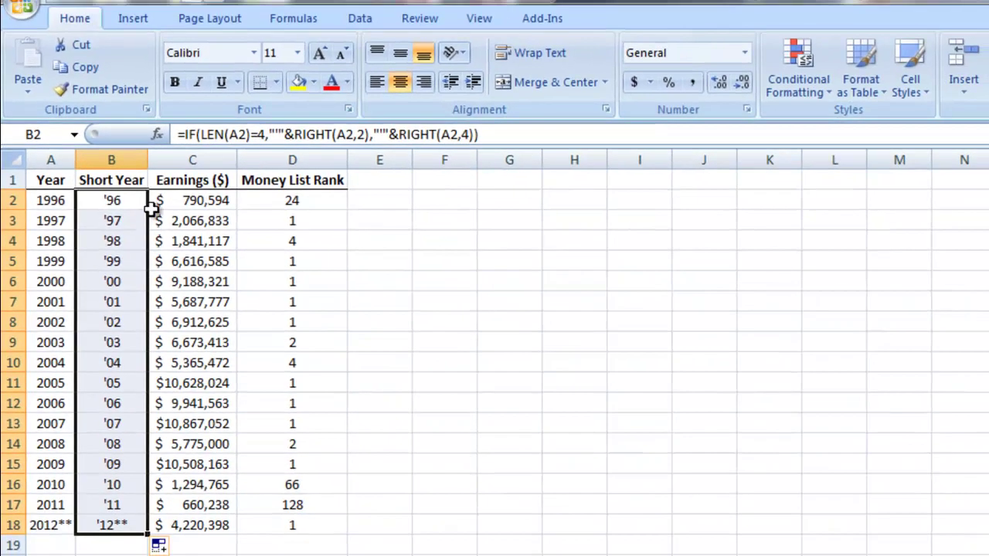
Insert a 2-D line chart with markers from the Short Year, Earnings ($) and Money List Rank data in B1:D18
{"action": "left_click", "coordinate": [189, 207]}
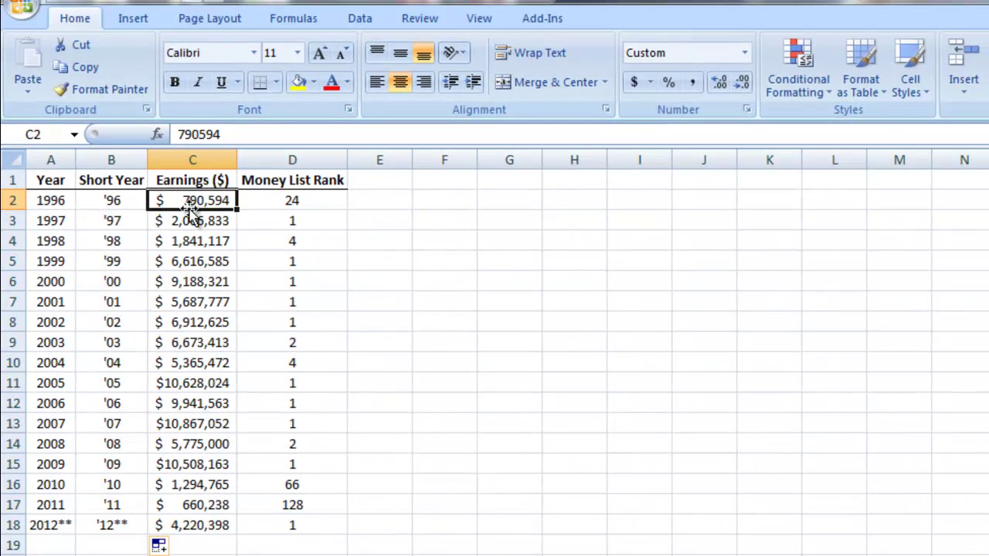
{"action": "key", "text": "Up"}
{"action": "key", "text": "Left"}
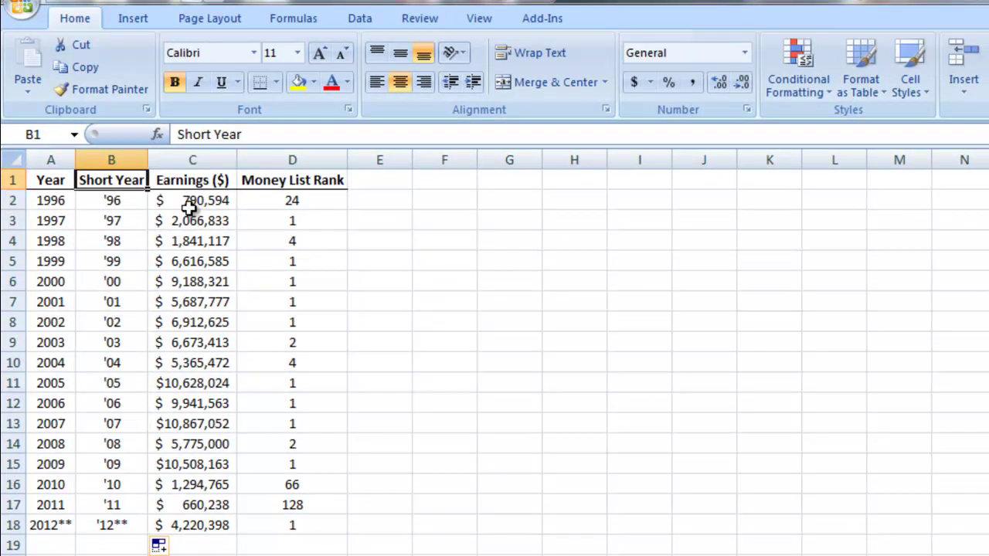
{"action": "key", "text": "shift+Right"}
{"action": "key", "text": "shift+Right"}
{"action": "key", "text": "shift+Right"}
{"action": "key", "text": "shift+Left"}
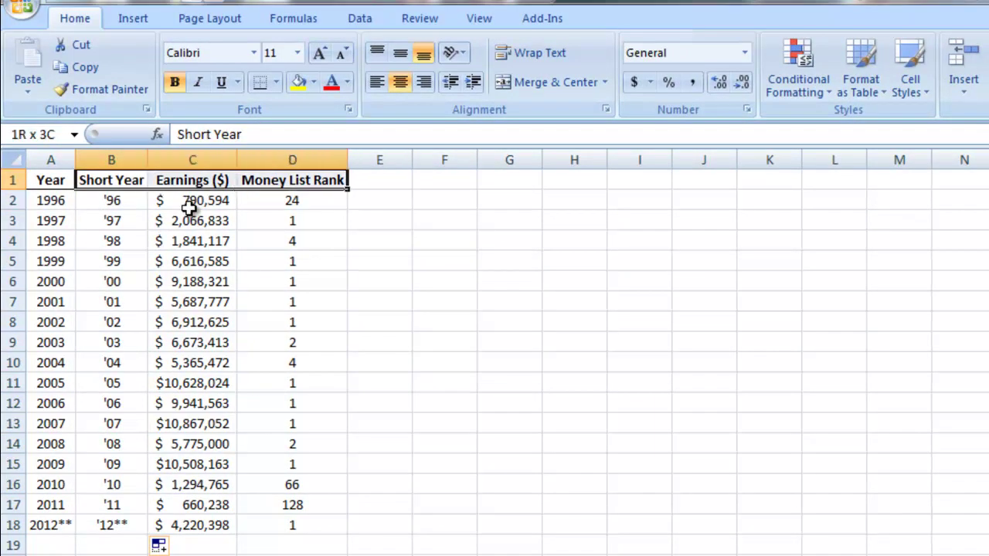
{"action": "key", "text": "ctrl+shift+Down"}
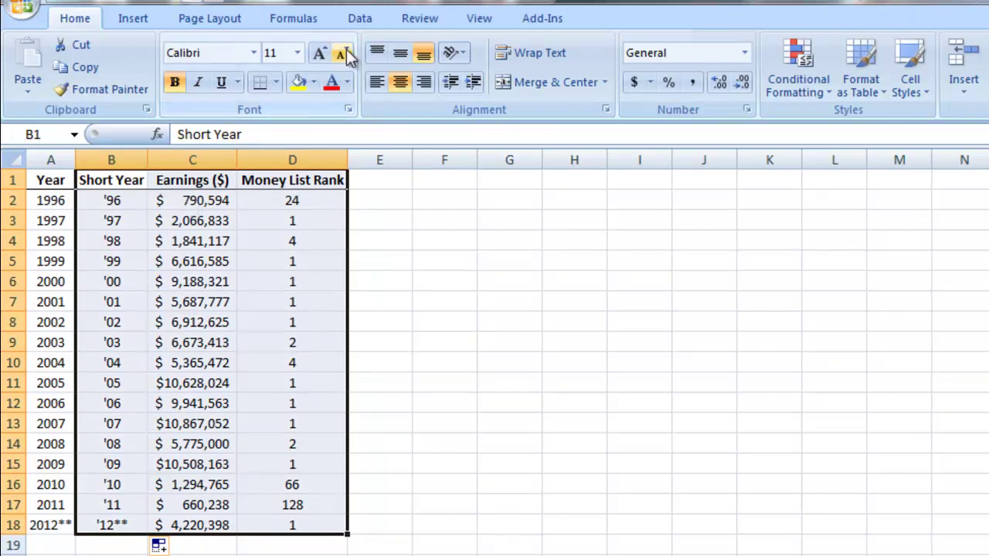
{"action": "left_click", "coordinate": [149, 23]}
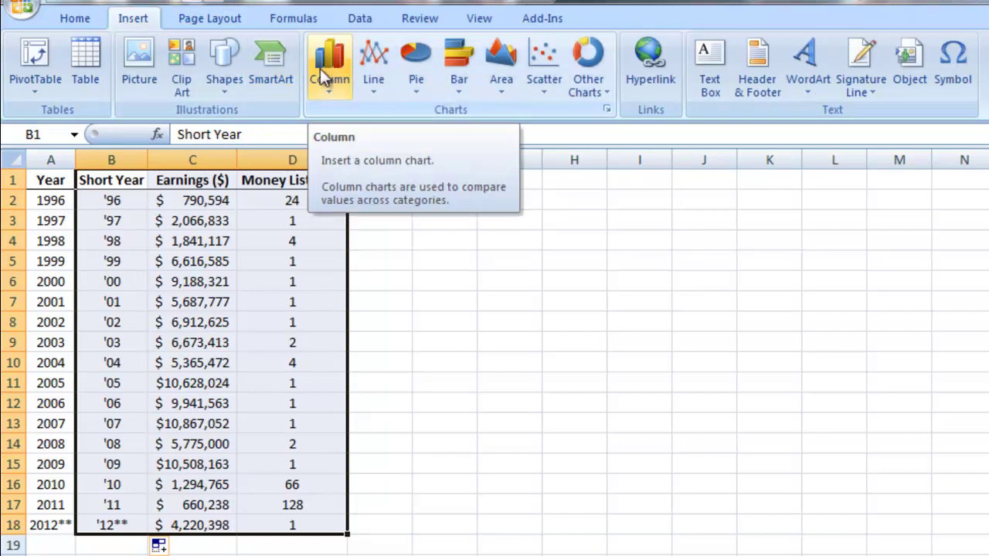
{"action": "left_click", "coordinate": [368, 76]}
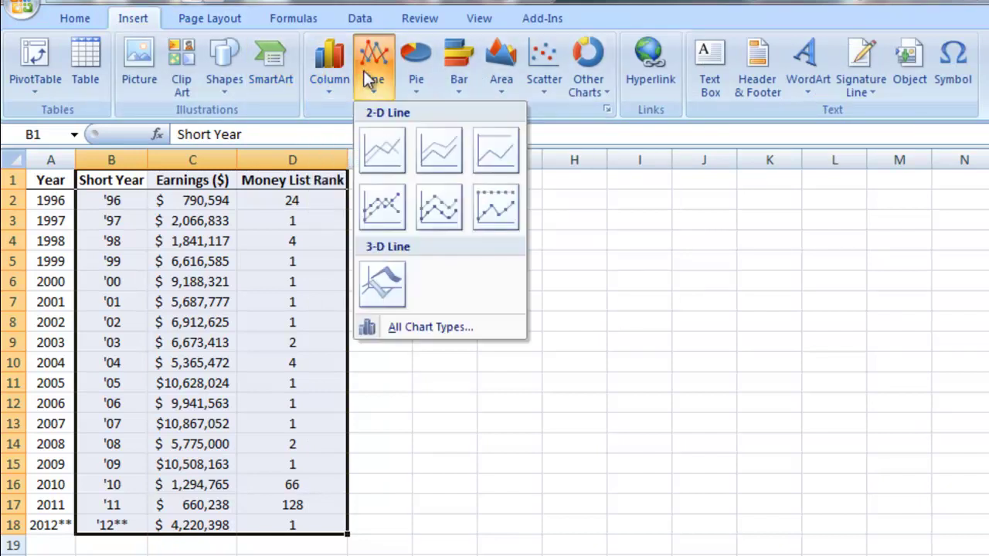
{"action": "left_click", "coordinate": [376, 193]}
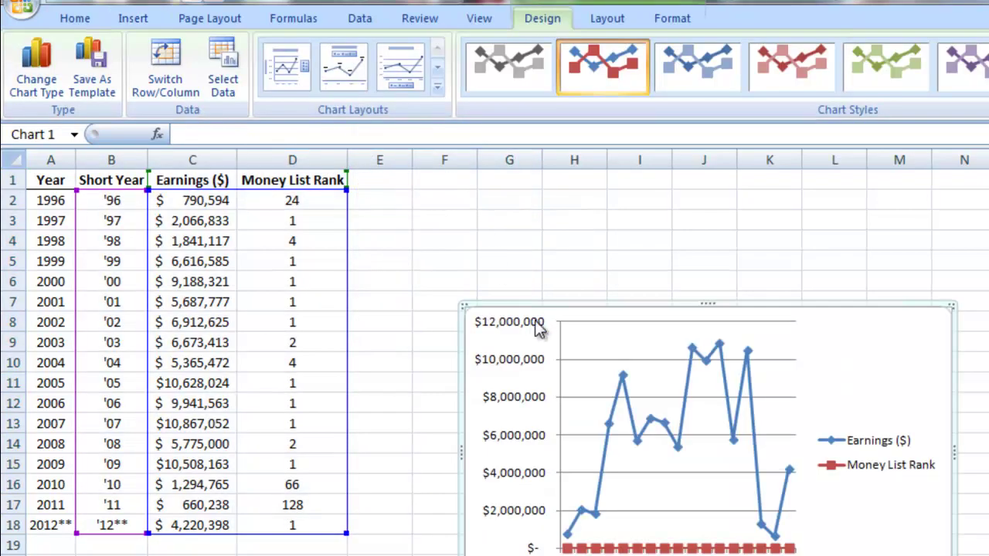
Move the chart beside the data table, starting at E1, and enlarge it to reach about row 18 and past column M
{"action": "left_click_drag", "start_coordinate": [545, 306], "coordinate": [438, 170]}
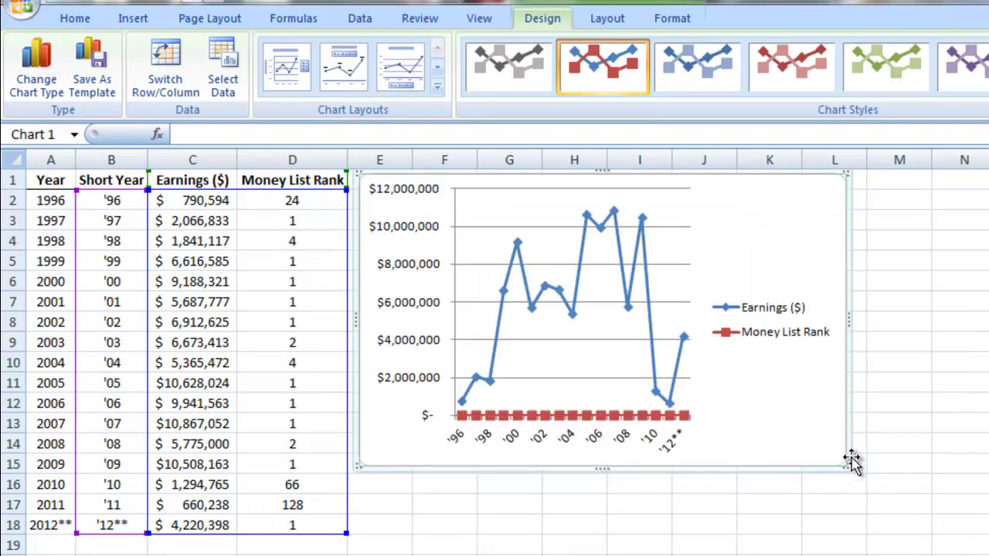
{"action": "left_click_drag", "start_coordinate": [845, 461], "coordinate": [941, 535]}
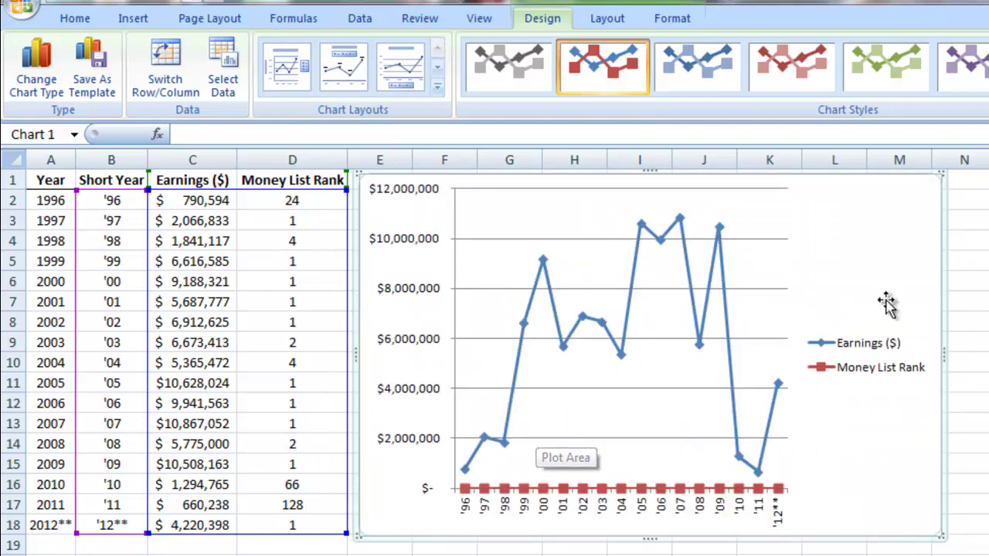
Remove the legend beside the plot and show the chart's legend at the bottom instead
{"action": "left_click", "coordinate": [867, 347]}
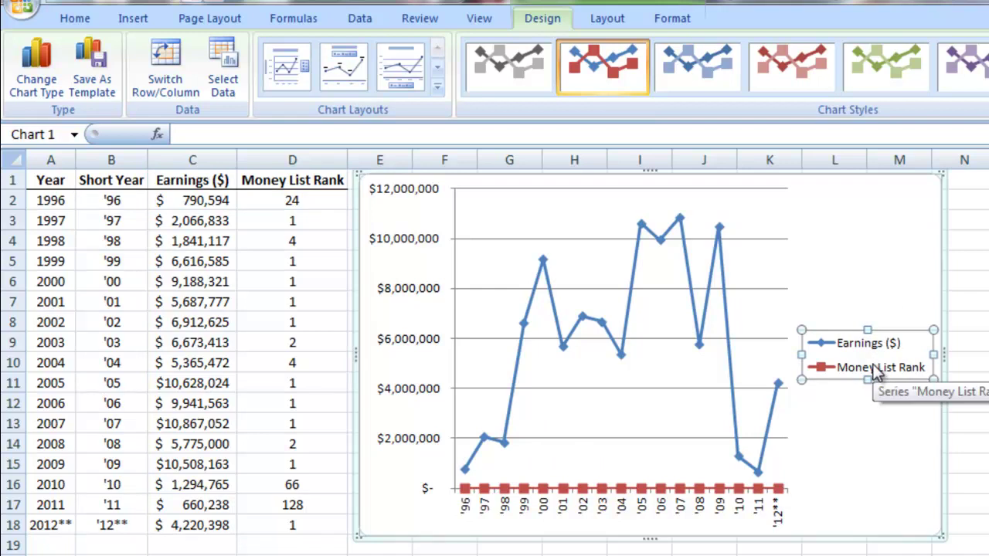
{"action": "key", "text": "Delete"}
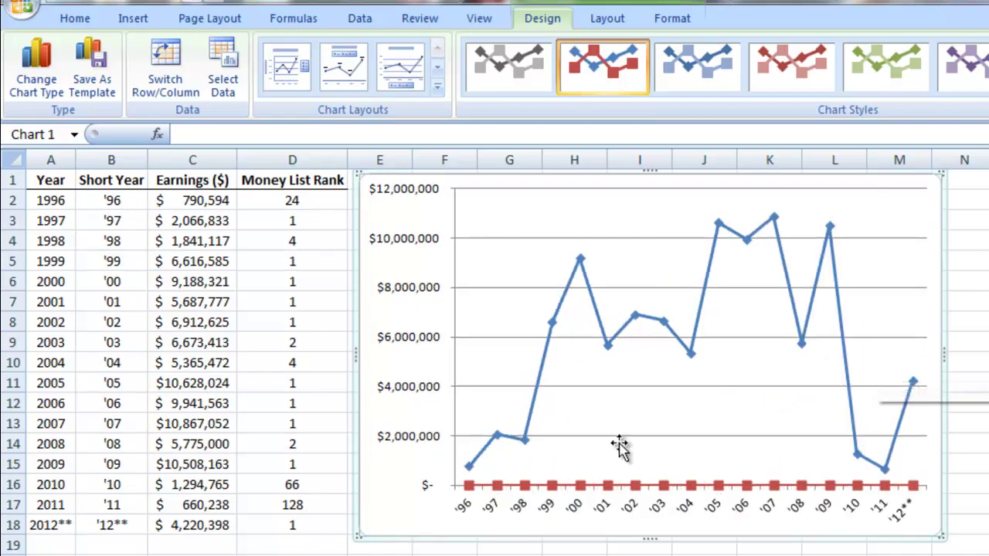
{"action": "left_click", "coordinate": [603, 23]}
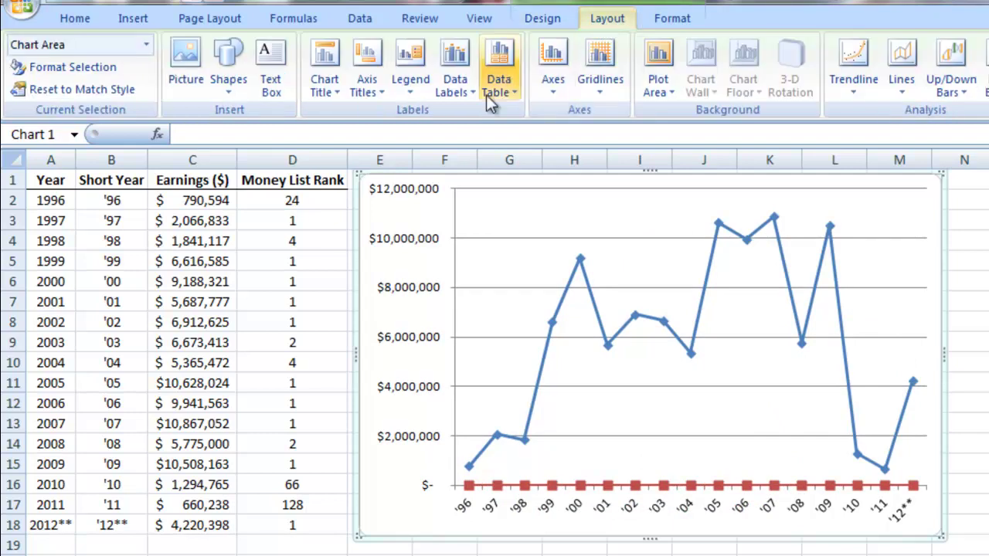
{"action": "left_click", "coordinate": [365, 88]}
{"action": "mouse_move", "coordinate": [375, 122]}
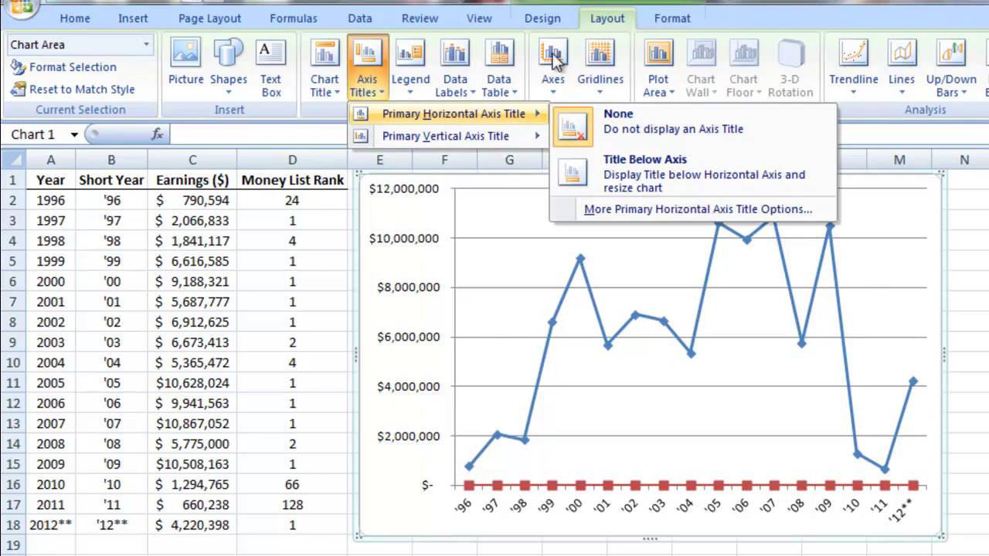
{"action": "left_click", "coordinate": [420, 77]}
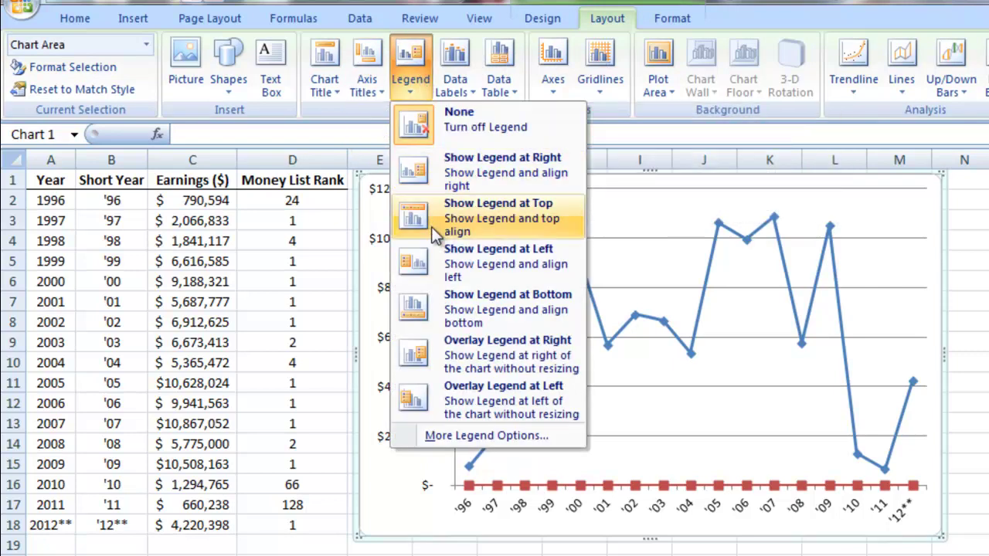
{"action": "left_click", "coordinate": [453, 300]}
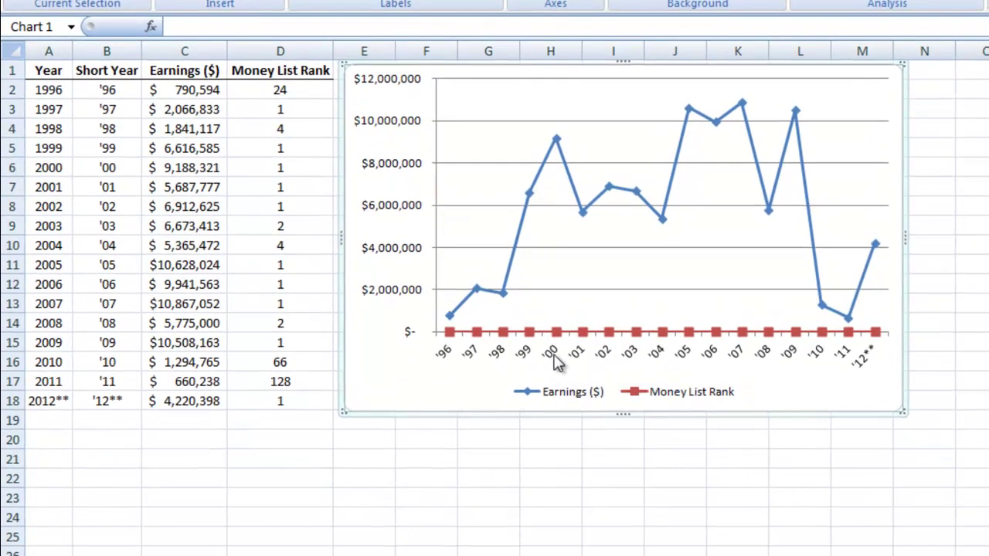
Rotate all text of the chart's horizontal year axis labels by 270°
{"action": "left_click", "coordinate": [570, 426]}
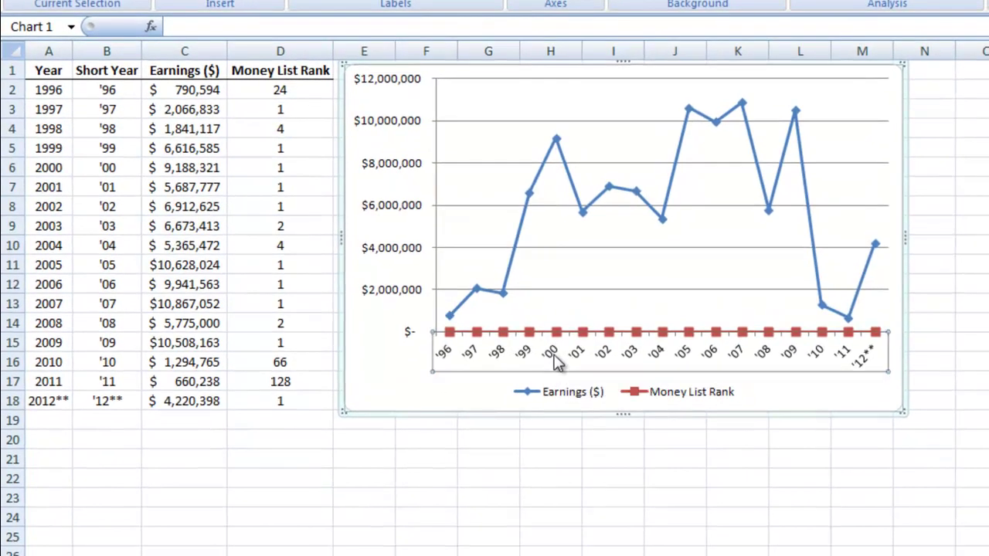
{"action": "right_click", "coordinate": [558, 363]}
{"action": "left_click", "coordinate": [516, 362]}
{"action": "right_click", "coordinate": [540, 362]}
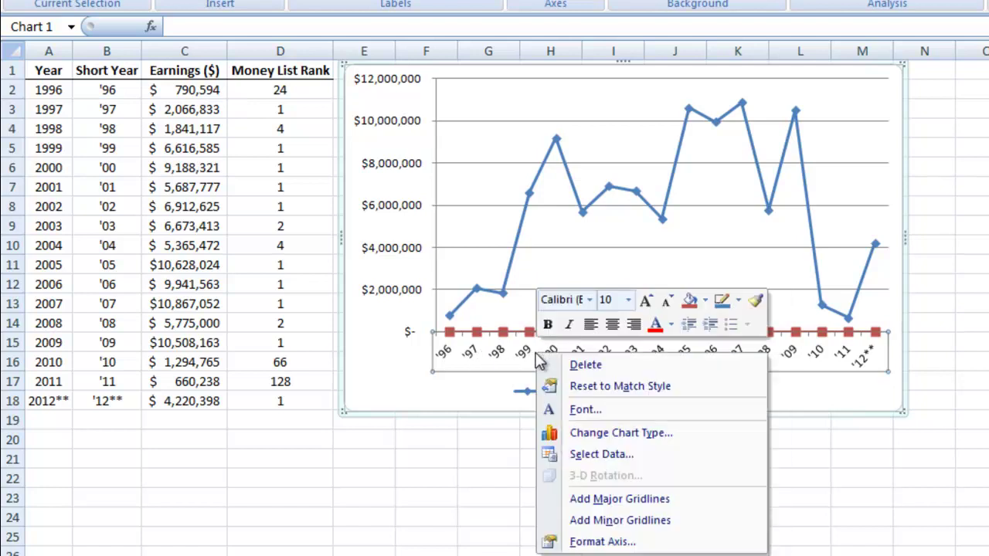
{"action": "left_click", "coordinate": [602, 541]}
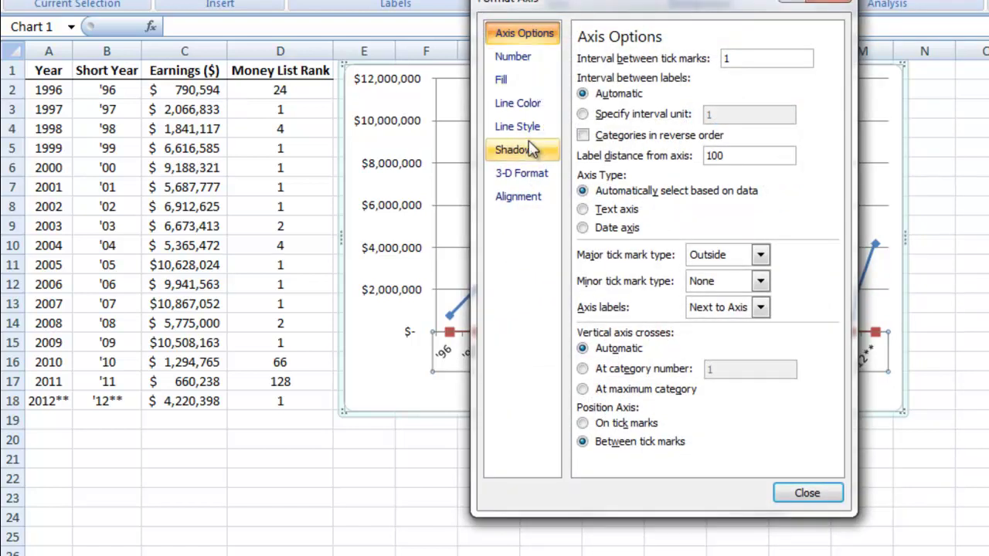
{"action": "left_click", "coordinate": [533, 198]}
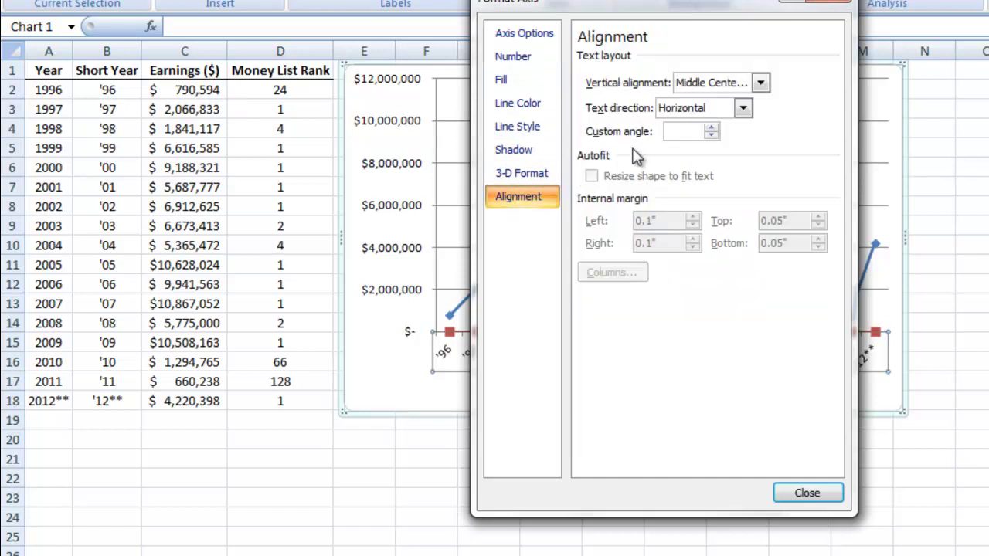
{"action": "left_click", "coordinate": [729, 109]}
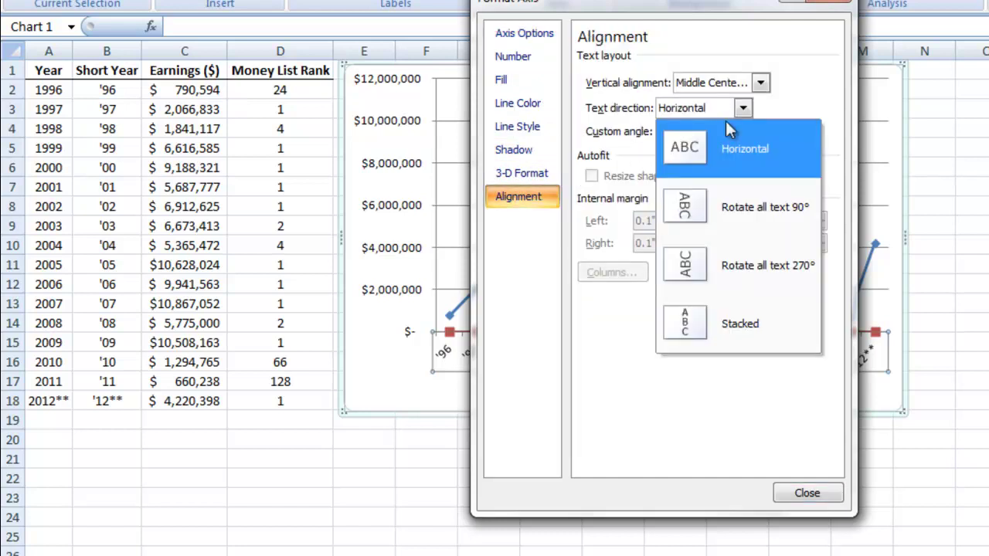
{"action": "left_click", "coordinate": [728, 249]}
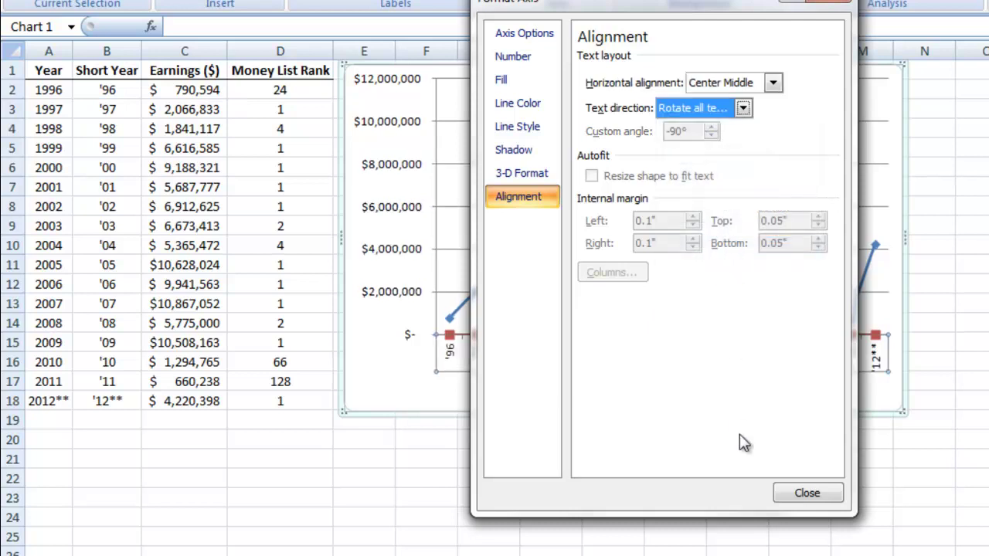
{"action": "left_click", "coordinate": [803, 493]}
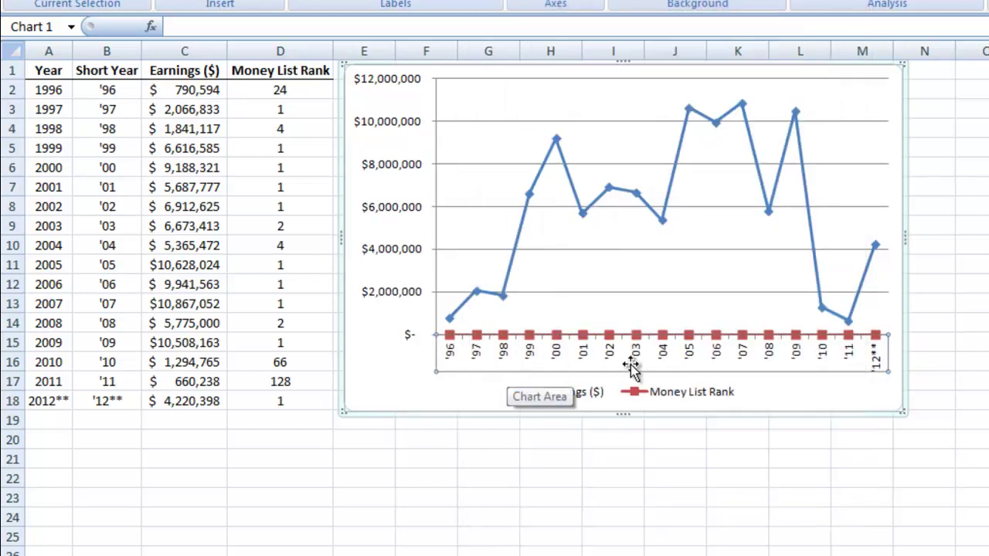
{"action": "left_click", "coordinate": [399, 392]}
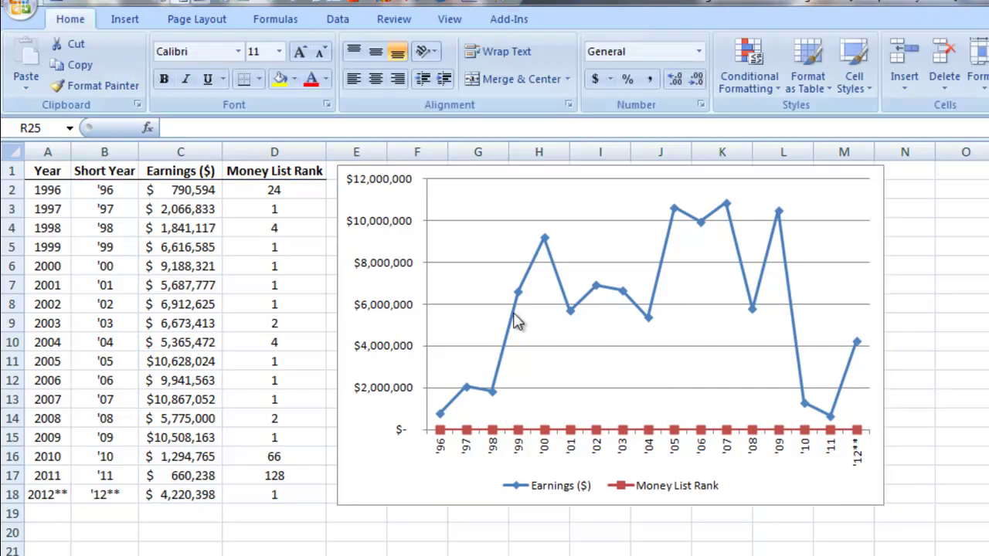
Change the Earnings ($) series from a line to a clustered column chart type
{"action": "left_click", "coordinate": [516, 322]}
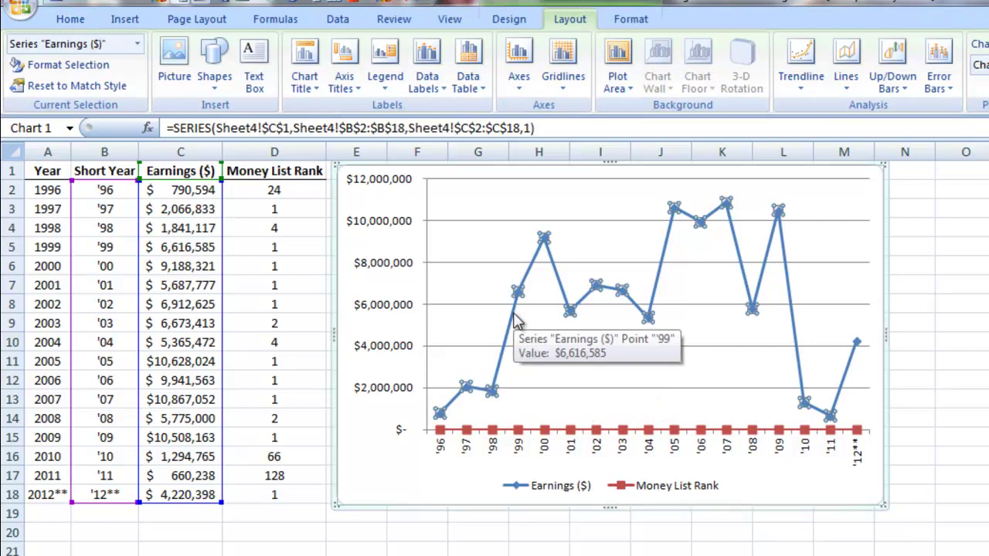
{"action": "right_click", "coordinate": [517, 321]}
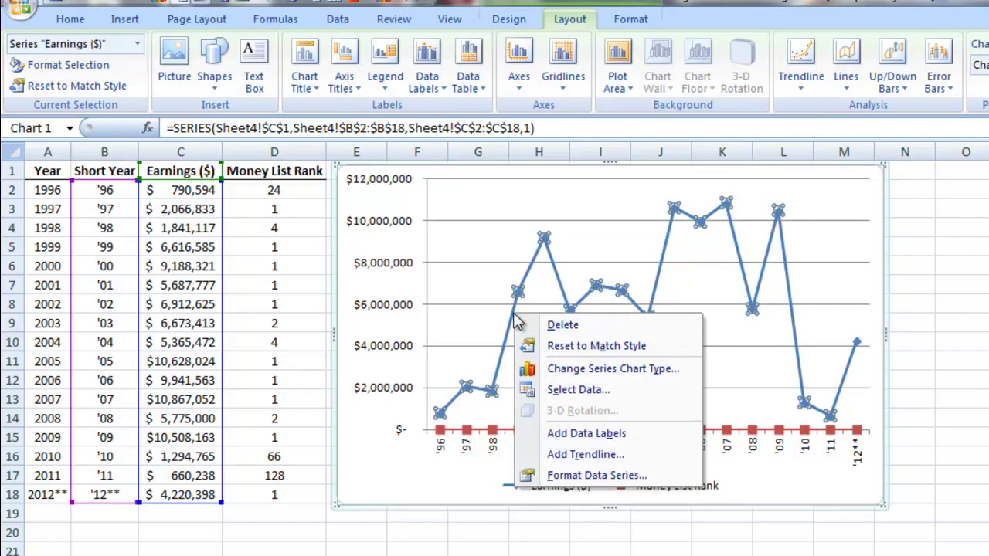
{"action": "left_click", "coordinate": [545, 370]}
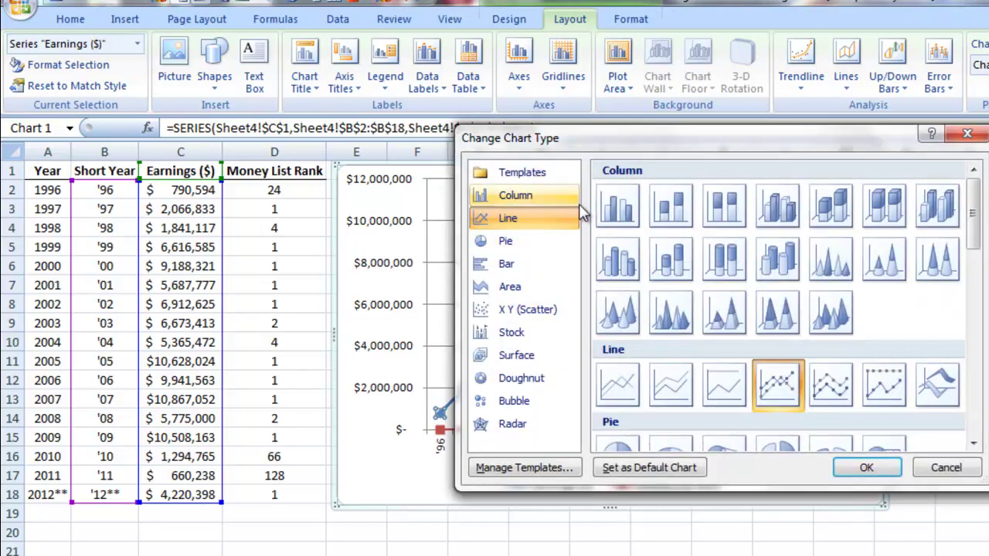
{"action": "left_click", "coordinate": [610, 208]}
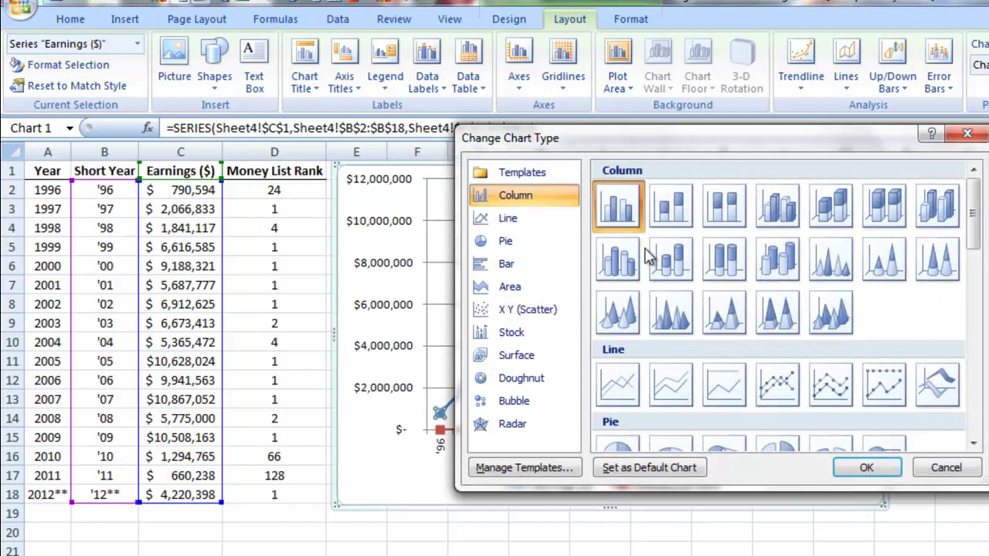
{"action": "left_click", "coordinate": [870, 468]}
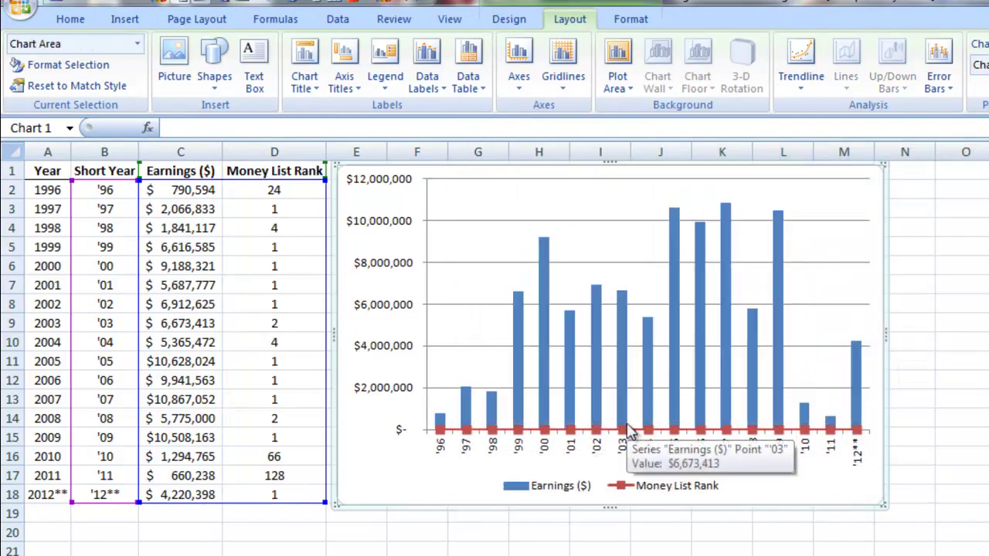
Plot the Money List Rank series on the secondary axis
{"action": "left_click", "coordinate": [510, 437]}
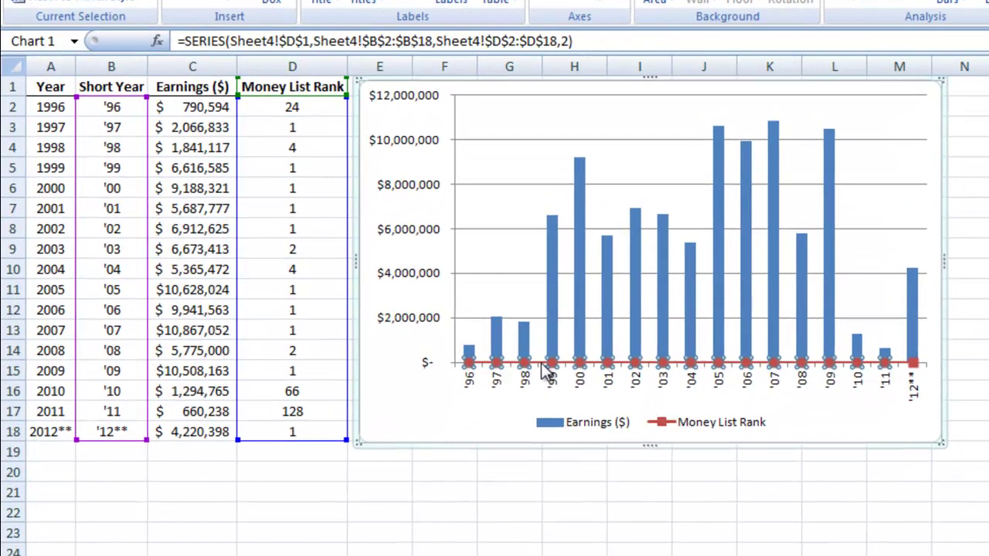
{"action": "right_click", "coordinate": [516, 437]}
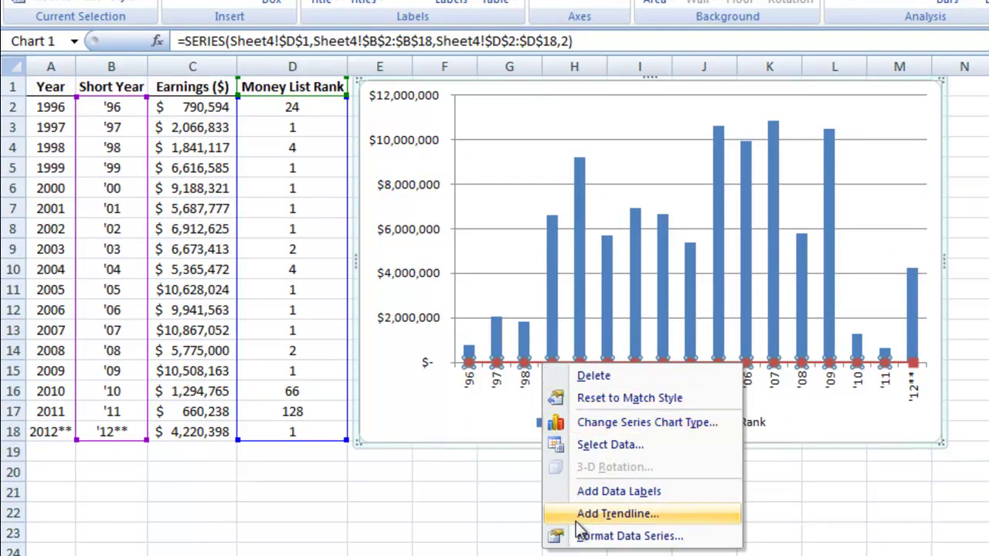
{"action": "left_click", "coordinate": [618, 536]}
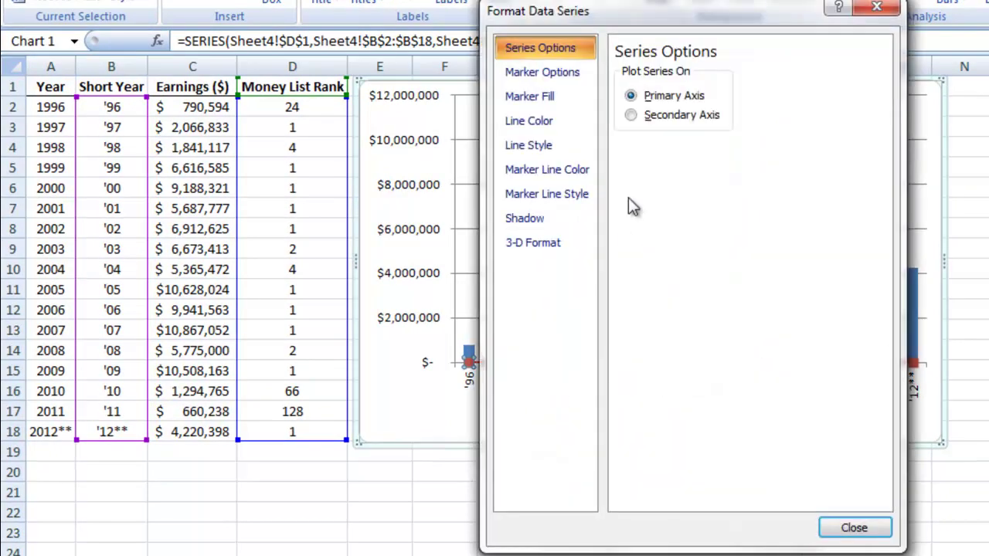
{"action": "left_click", "coordinate": [651, 118]}
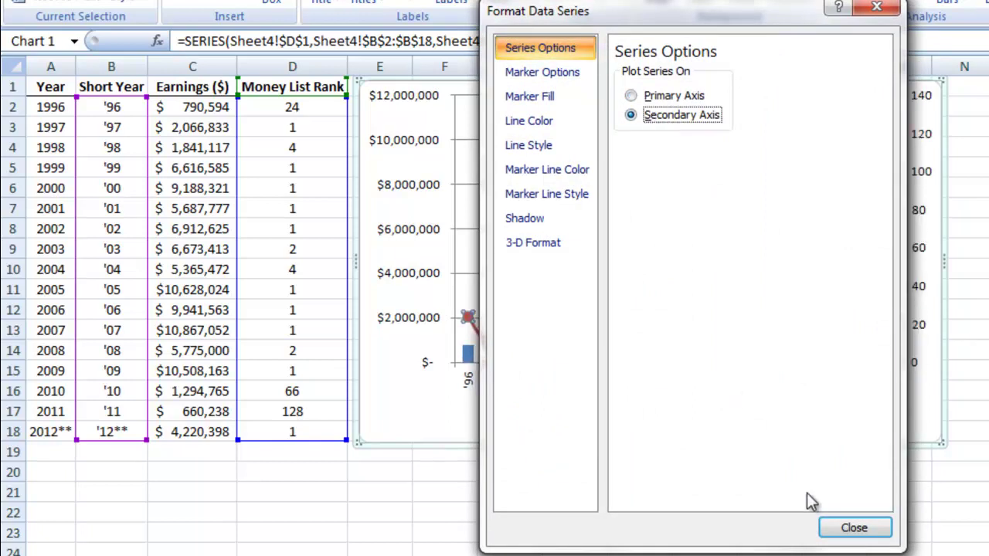
{"action": "left_click", "coordinate": [846, 527]}
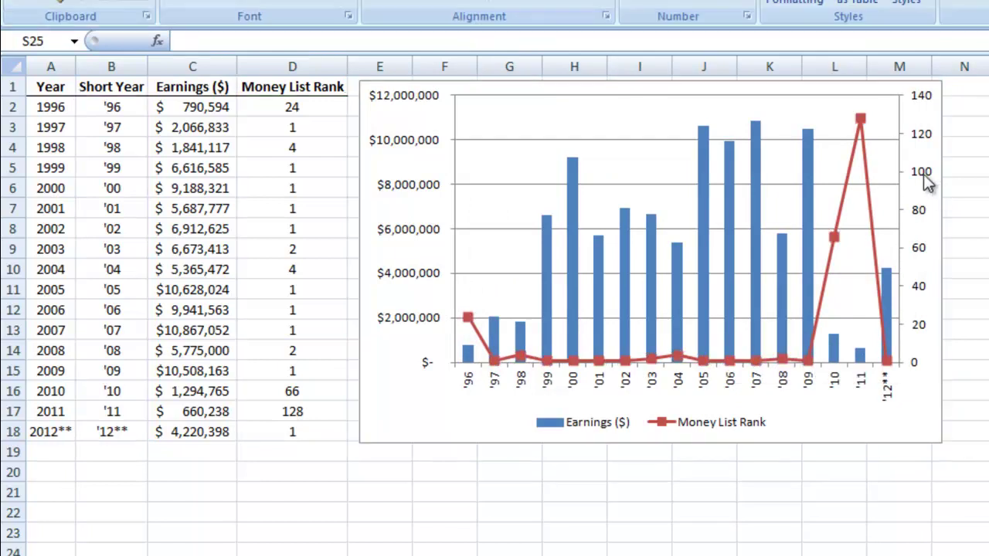
Put the secondary vertical axis values in reverse order
{"action": "left_click", "coordinate": [926, 182]}
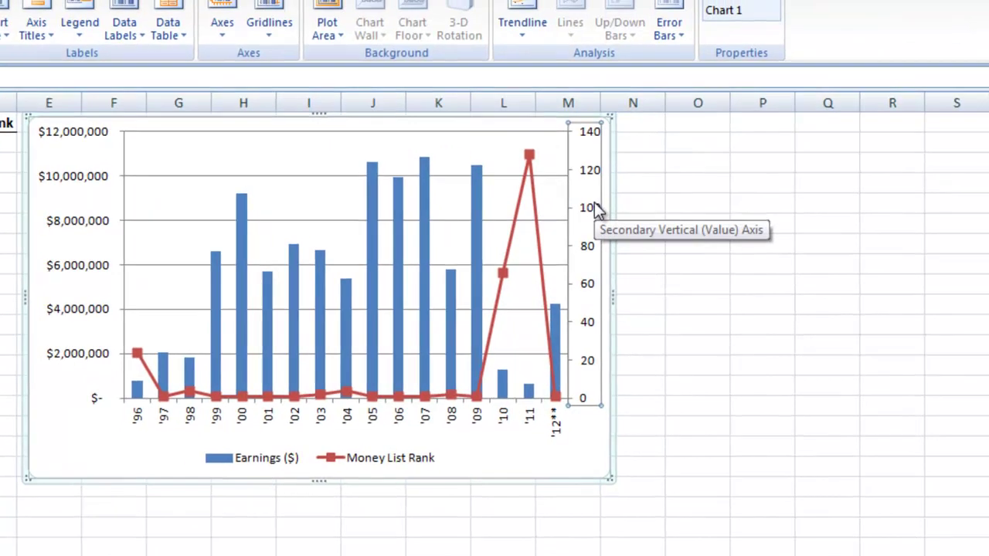
{"action": "right_click", "coordinate": [841, 184]}
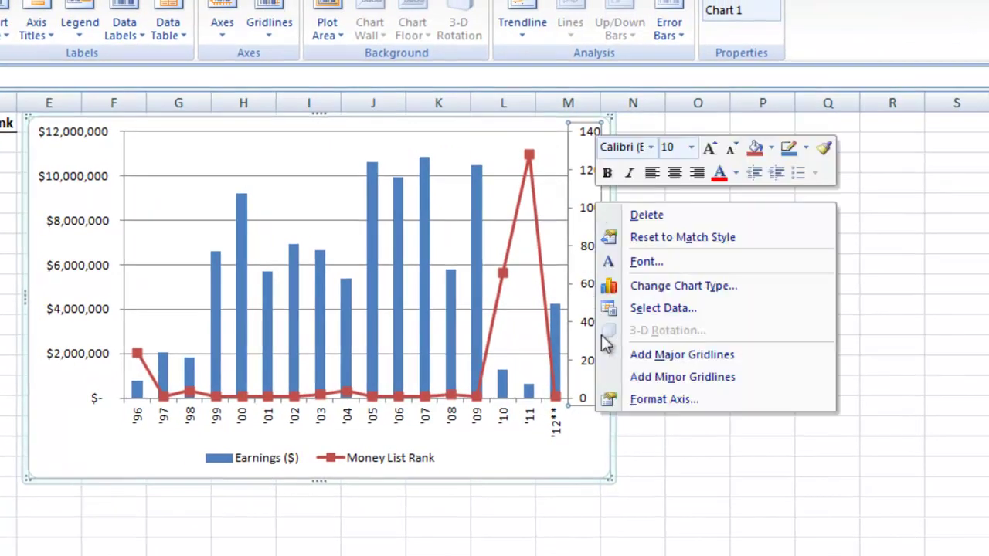
{"action": "left_click", "coordinate": [620, 397]}
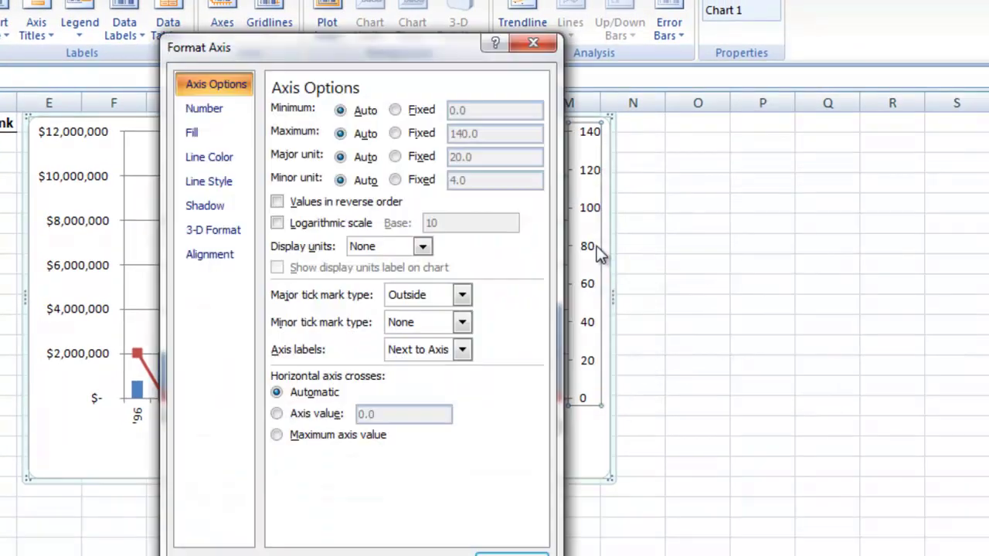
{"action": "left_click", "coordinate": [330, 203]}
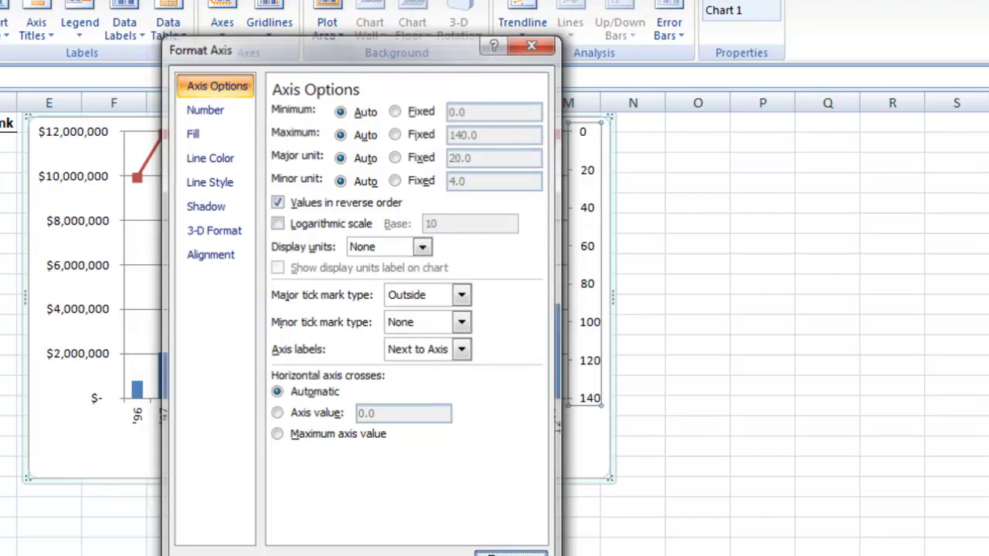
{"action": "left_click", "coordinate": [512, 553]}
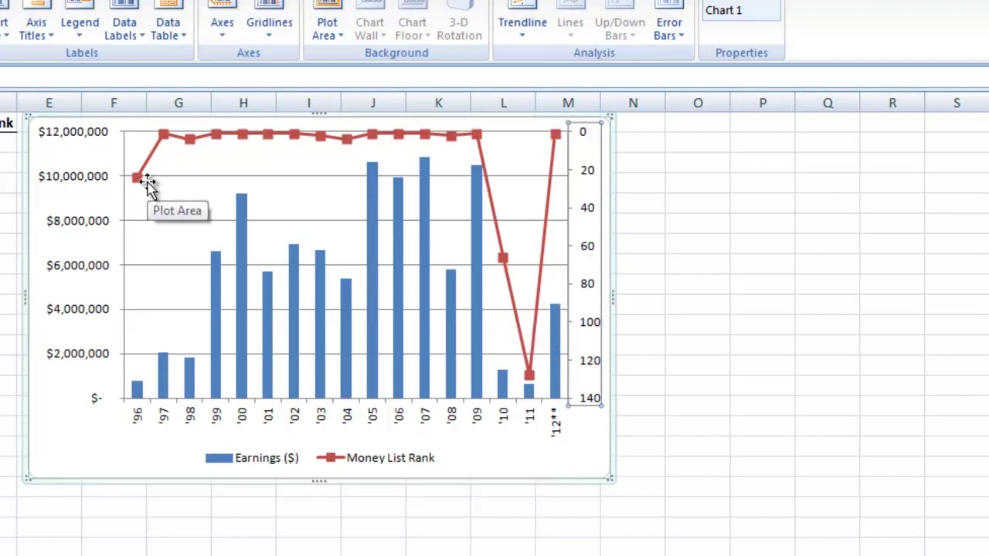
{"action": "mouse_move", "coordinate": [136, 181]}
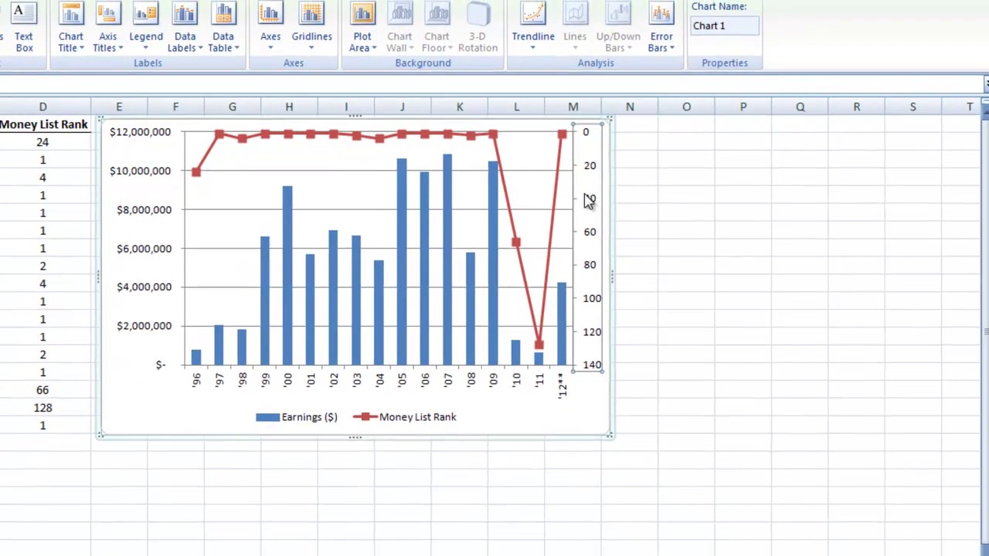
Set the secondary vertical axis labels and its major tick mark type to None
{"action": "right_click", "coordinate": [585, 211]}
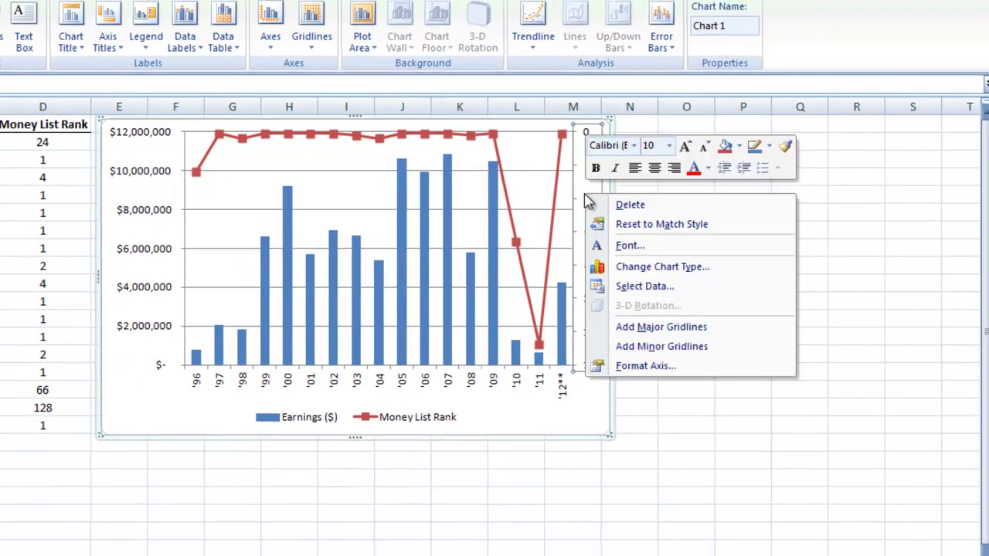
{"action": "left_click", "coordinate": [618, 365]}
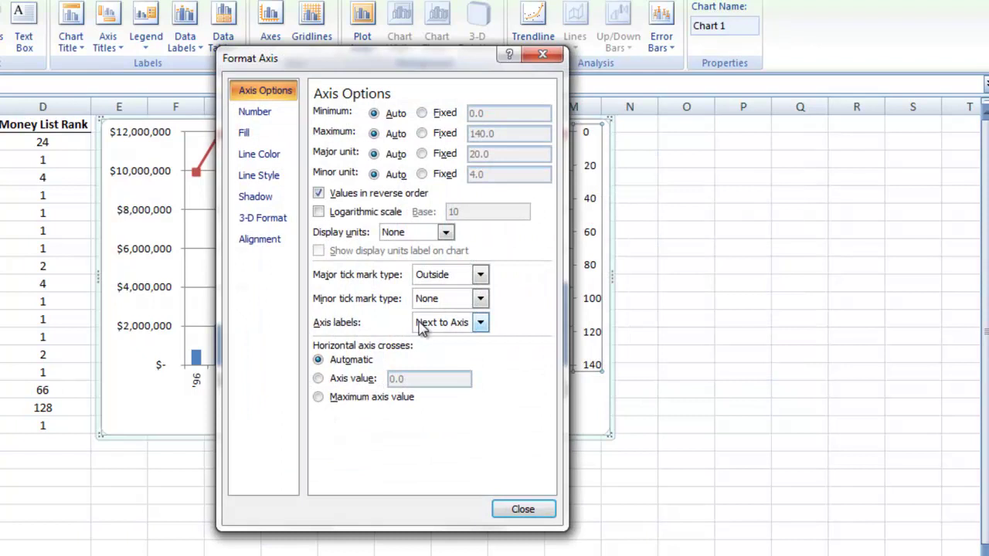
{"action": "left_click", "coordinate": [448, 327]}
{"action": "left_click", "coordinate": [445, 388]}
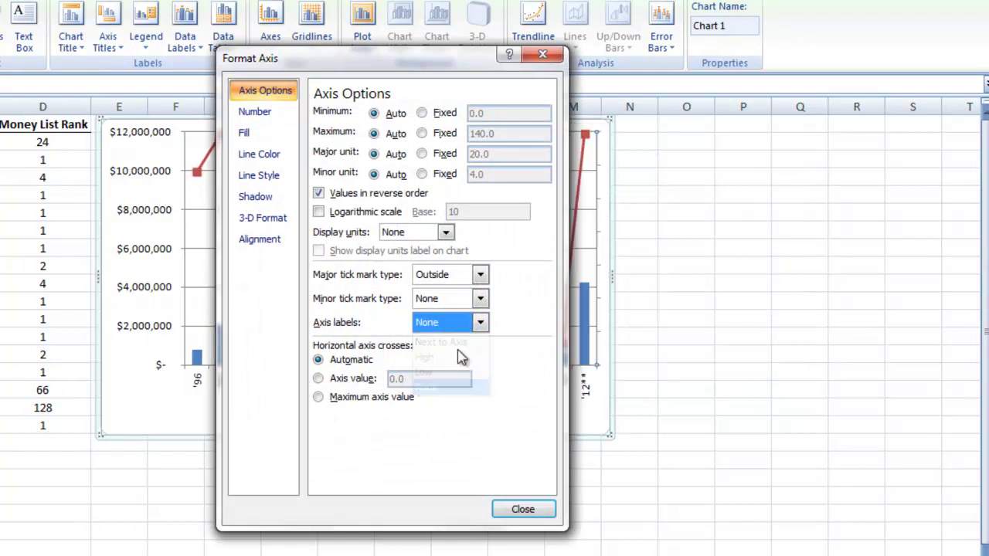
{"action": "left_click", "coordinate": [479, 277]}
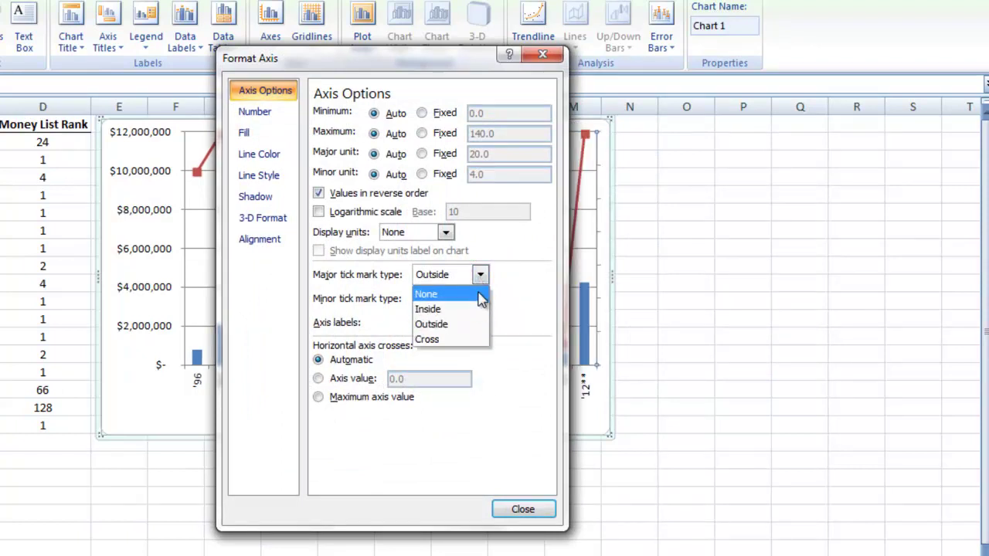
{"action": "left_click", "coordinate": [473, 295]}
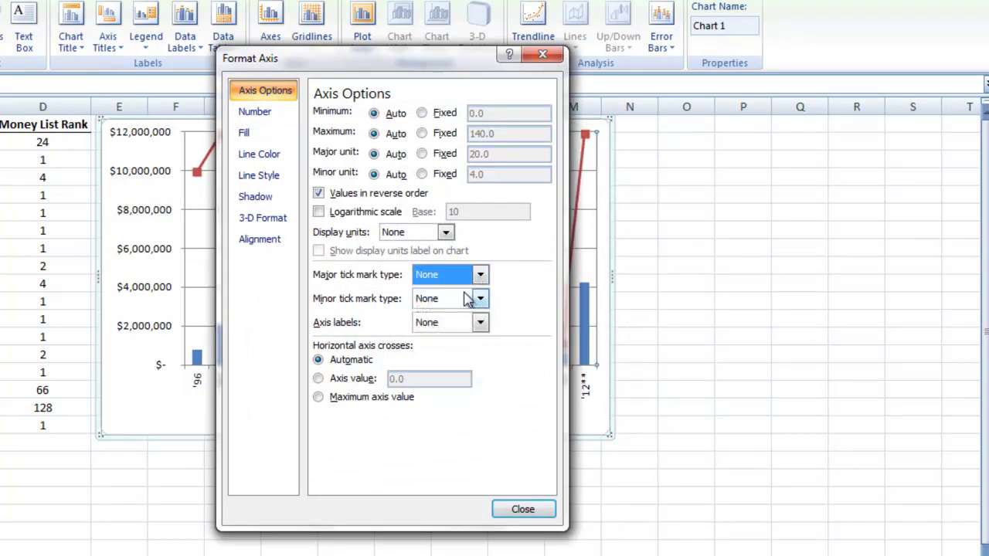
Set the primary vertical axis labels and its major tick mark type to None
{"action": "left_click", "coordinate": [155, 185]}
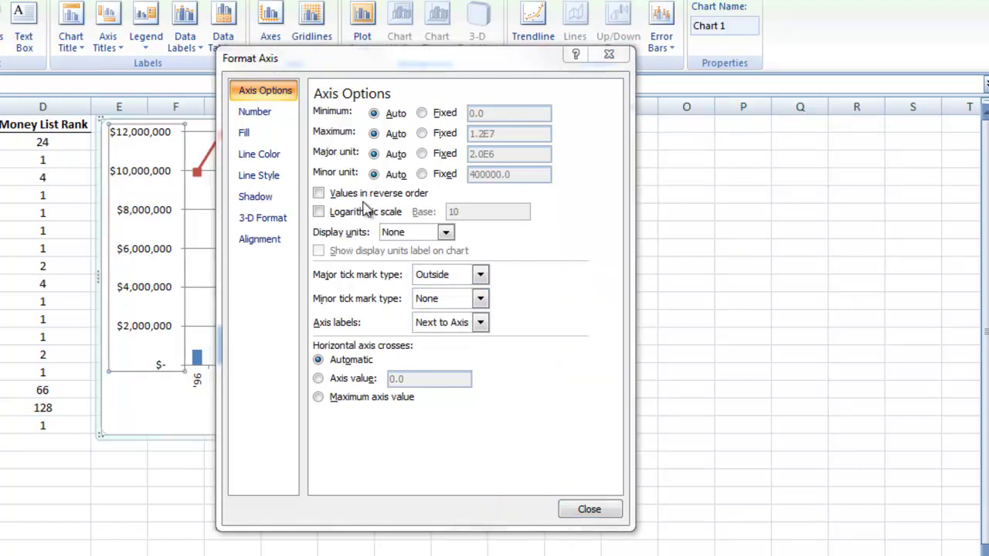
{"action": "left_click", "coordinate": [438, 324]}
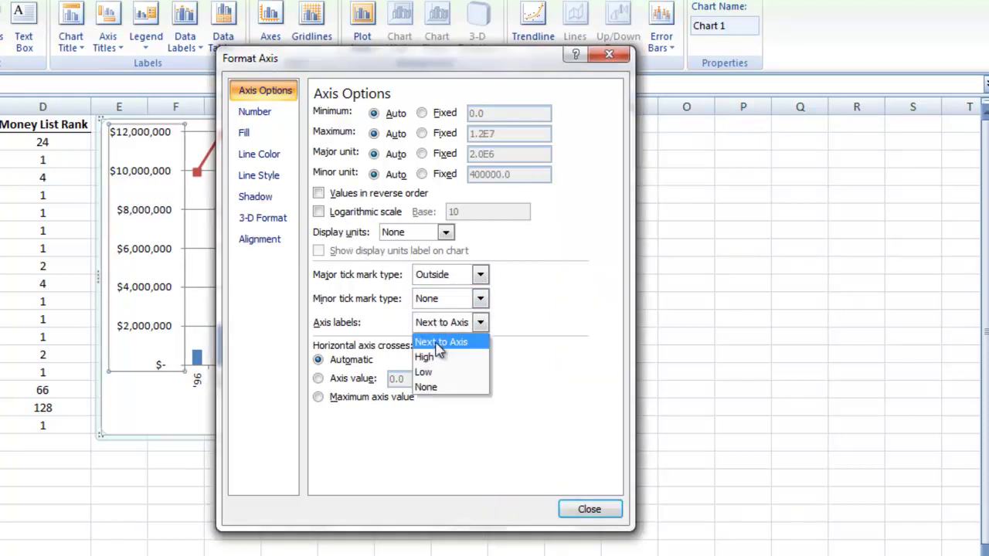
{"action": "left_click", "coordinate": [439, 388]}
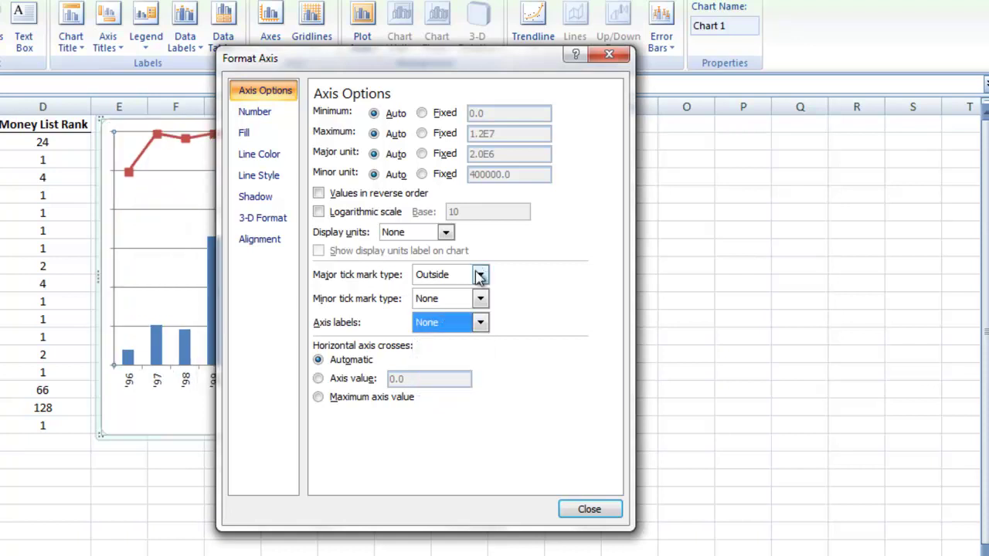
{"action": "left_click", "coordinate": [479, 274]}
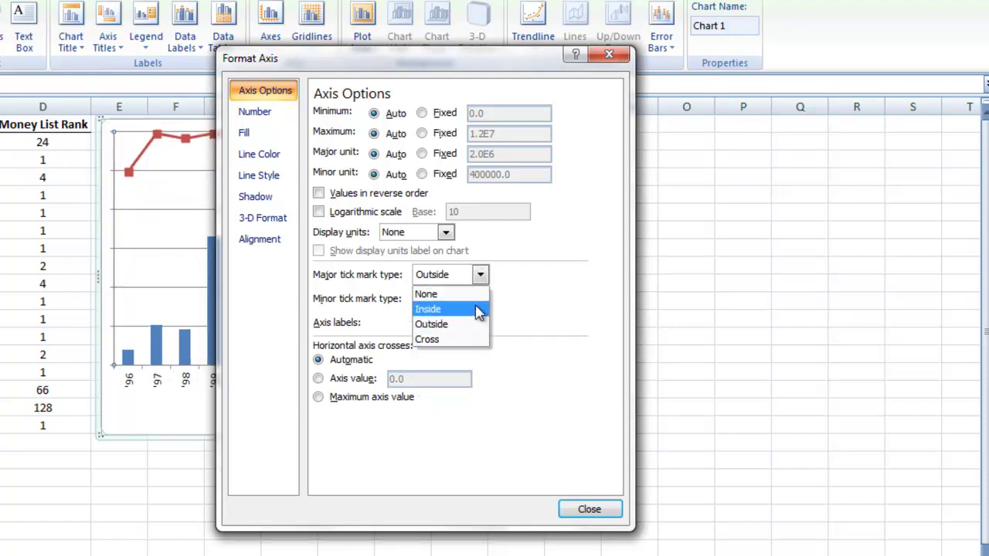
{"action": "left_click", "coordinate": [464, 295]}
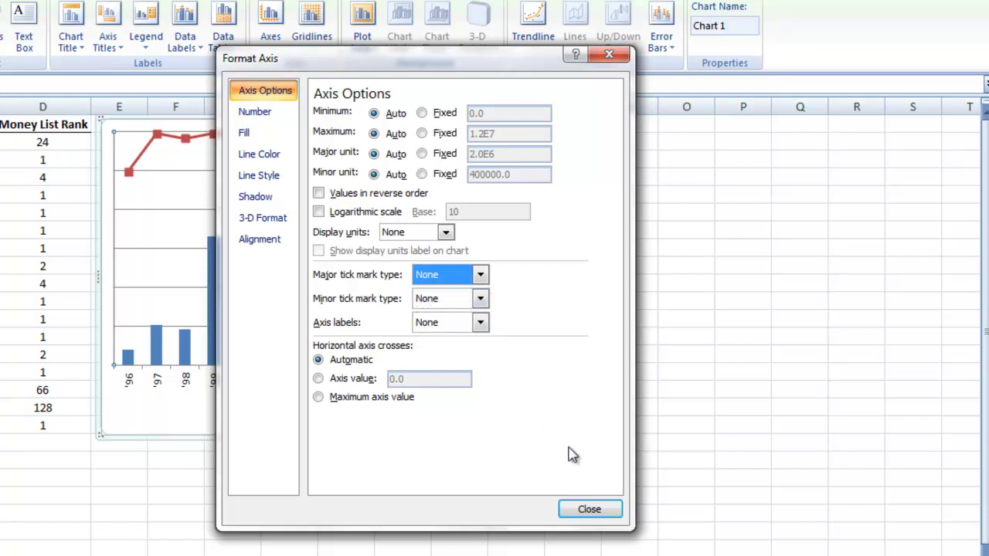
{"action": "left_click", "coordinate": [585, 506]}
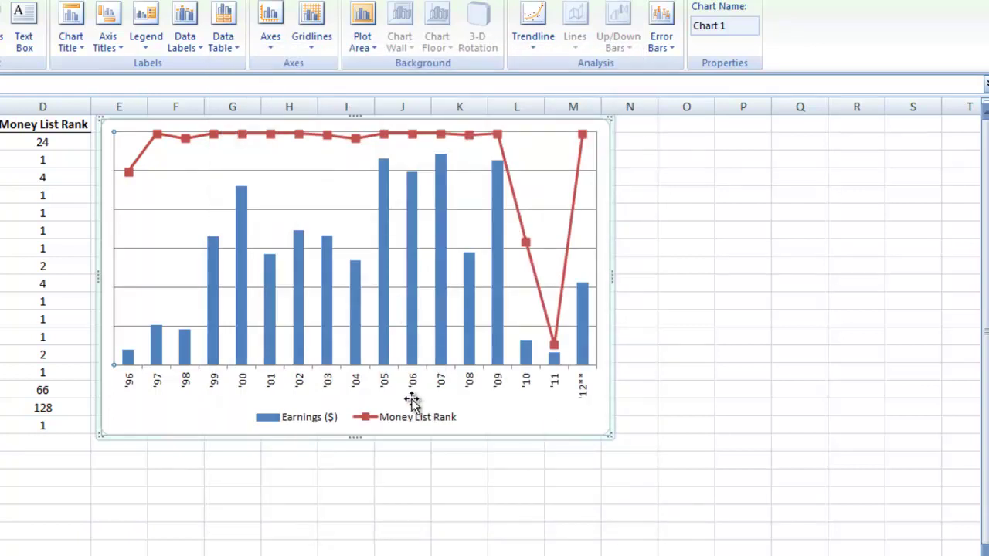
Delete the vertical axis major gridlines from the chart
{"action": "left_click", "coordinate": [398, 459]}
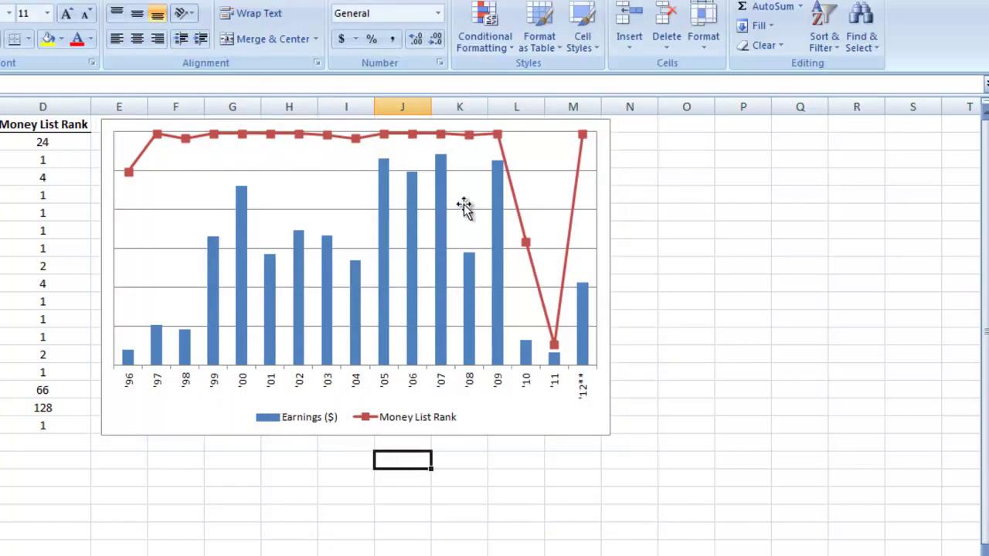
{"action": "left_click", "coordinate": [152, 219]}
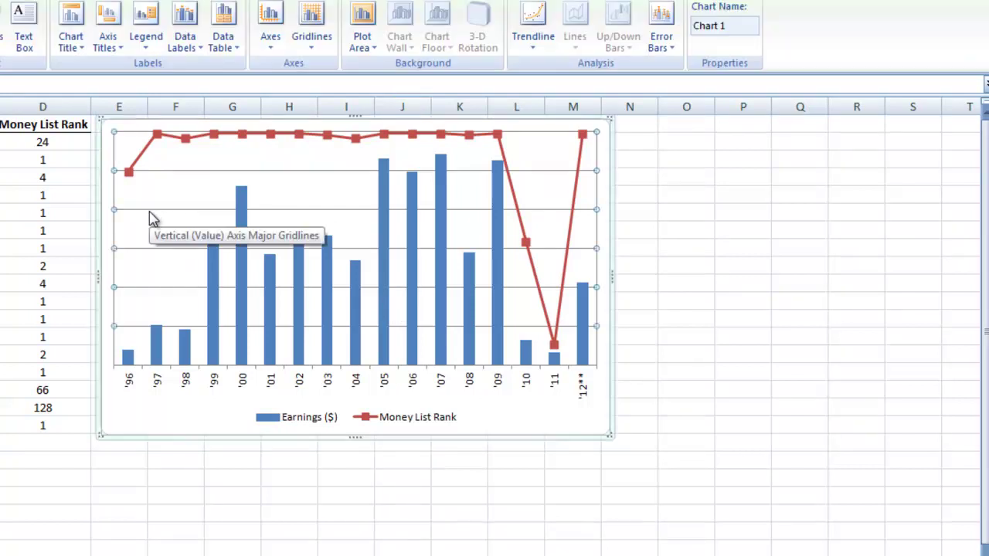
{"action": "key", "text": "Delete"}
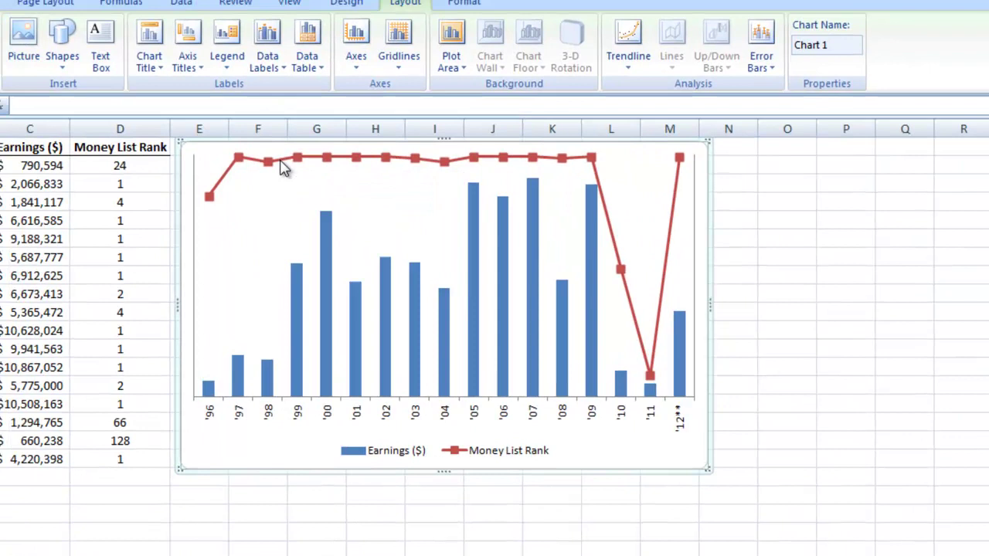
Change the Money List Rank series markers to the built-in circle type
{"action": "left_click", "coordinate": [199, 143]}
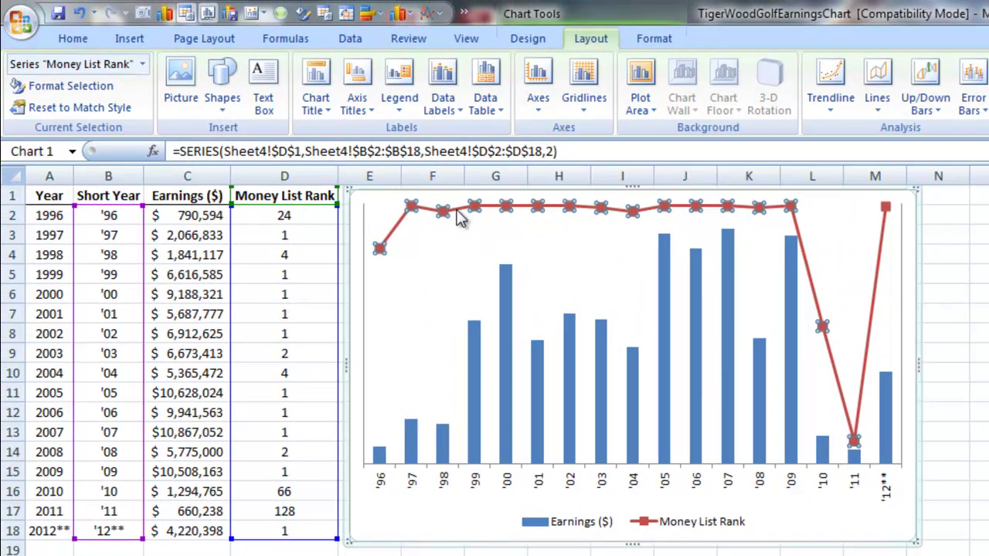
{"action": "right_click", "coordinate": [456, 212]}
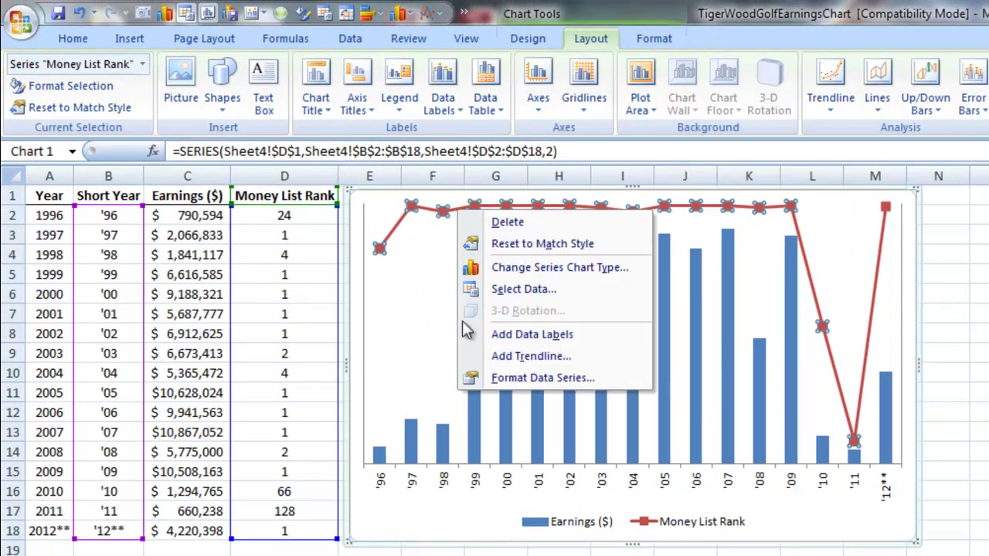
{"action": "left_click", "coordinate": [523, 379]}
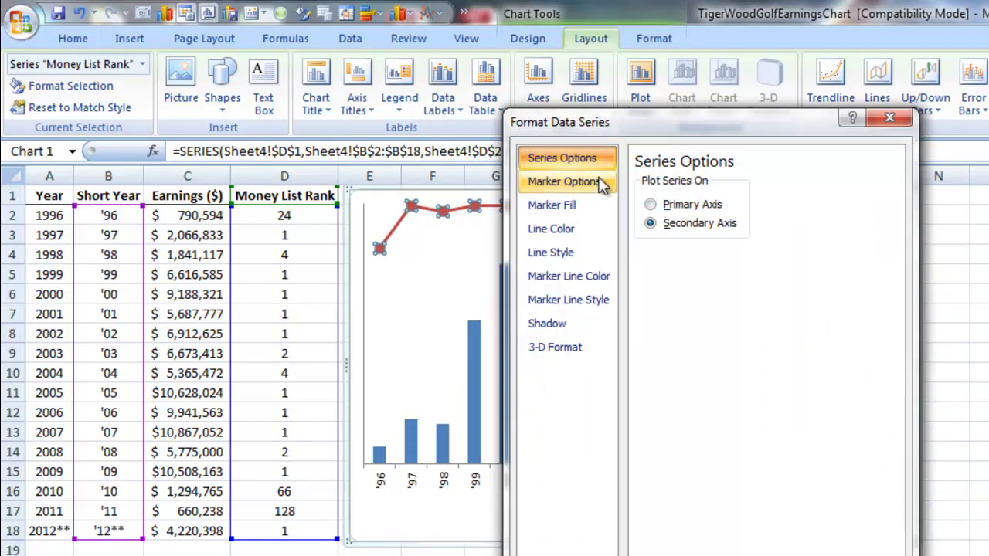
{"action": "left_click", "coordinate": [572, 182]}
{"action": "left_click", "coordinate": [680, 249]}
{"action": "left_click", "coordinate": [719, 269]}
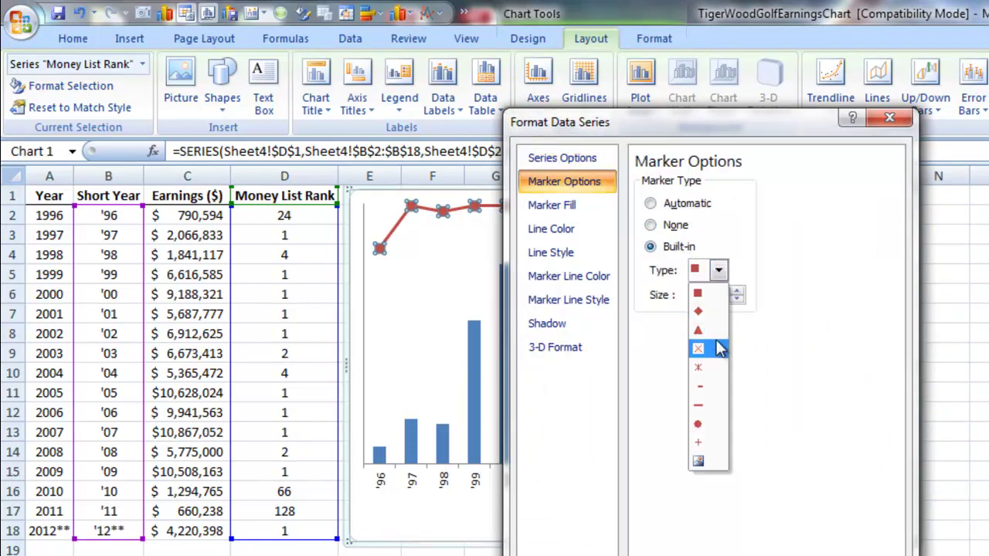
{"action": "left_click", "coordinate": [709, 430]}
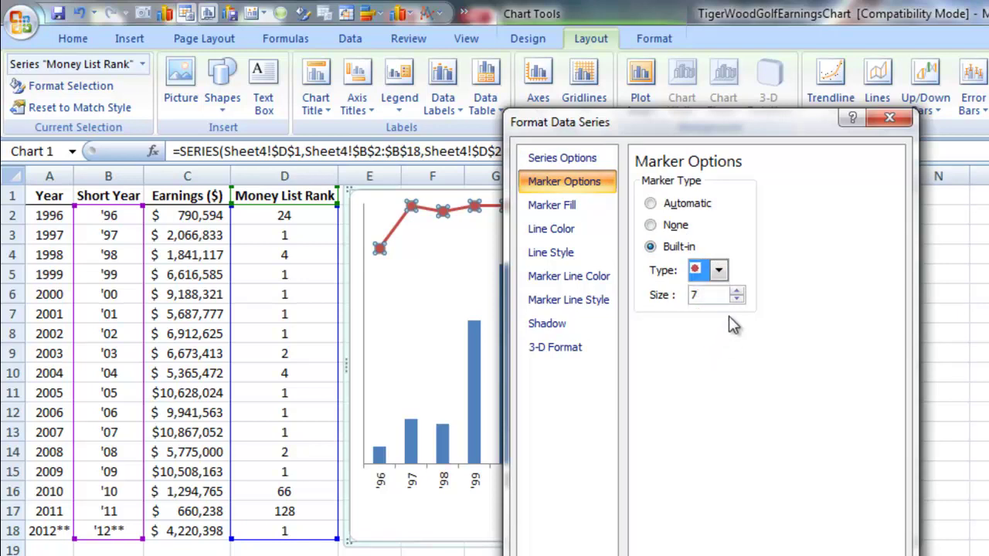
Increase the Money List Rank marker size to 11
{"action": "left_click", "coordinate": [737, 292]}
{"action": "left_click", "coordinate": [737, 292]}
{"action": "left_click", "coordinate": [738, 292]}
{"action": "left_click", "coordinate": [737, 292]}
{"action": "left_click_drag", "start_coordinate": [808, 123], "coordinate": [752, 209]}
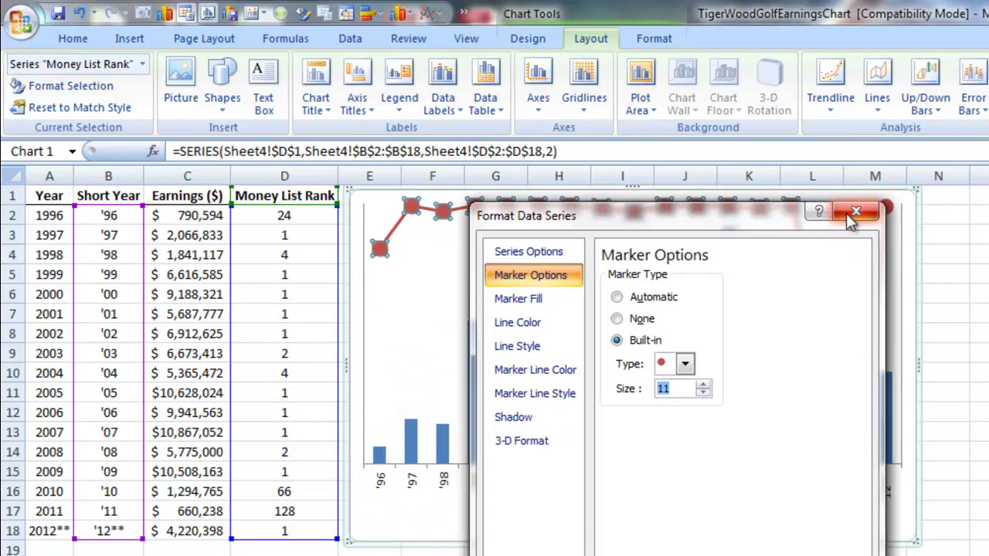
{"action": "left_click", "coordinate": [855, 211]}
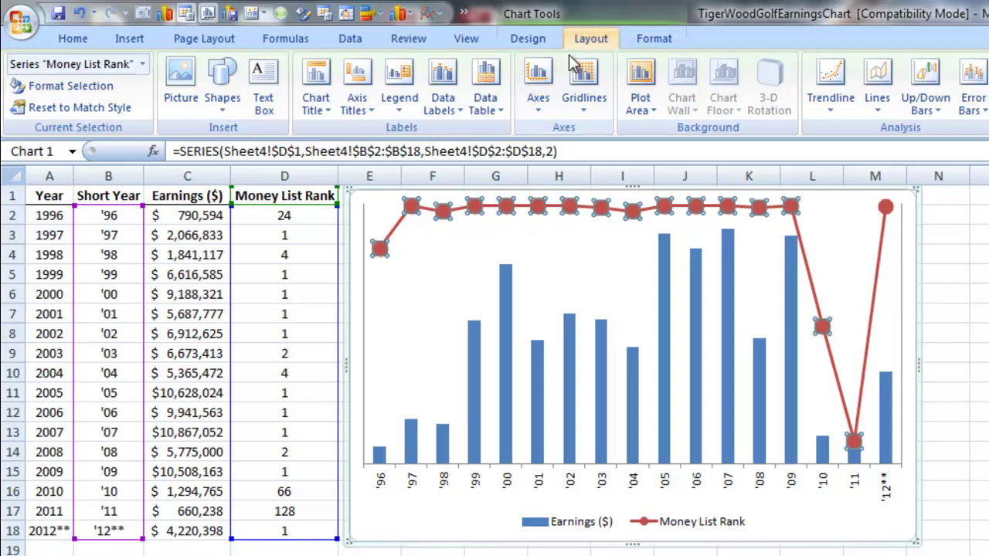
Add data labels centered on the points of the Money List Rank series
{"action": "left_click", "coordinate": [455, 114]}
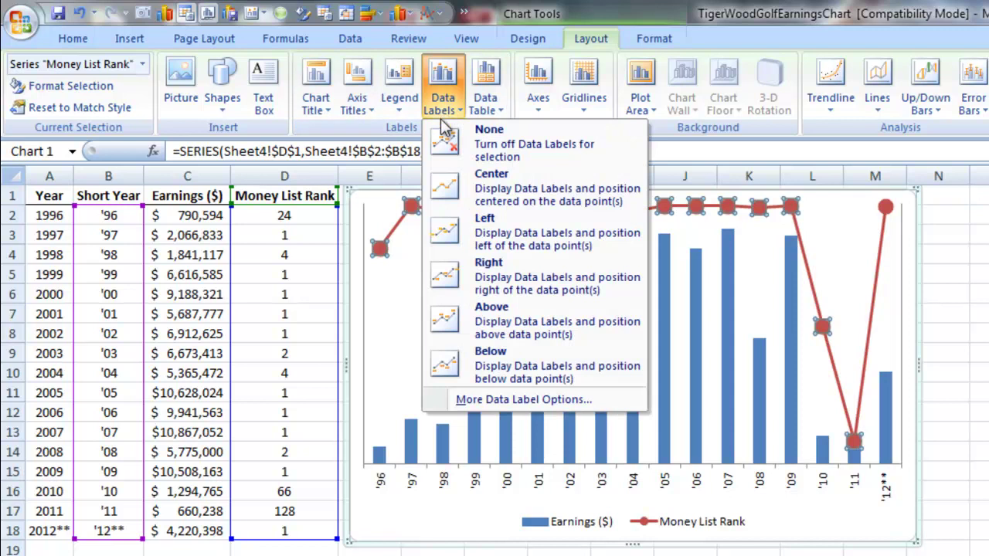
{"action": "left_click", "coordinate": [511, 203]}
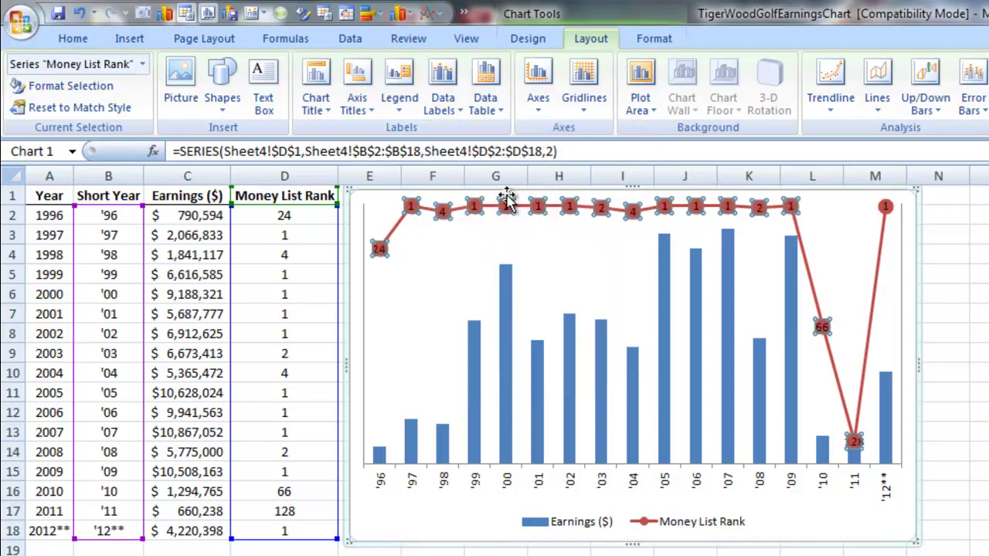
{"action": "left_click", "coordinate": [941, 427]}
Add data labels at the Inside End position to the Earnings ($) columns
{"action": "left_click", "coordinate": [730, 234]}
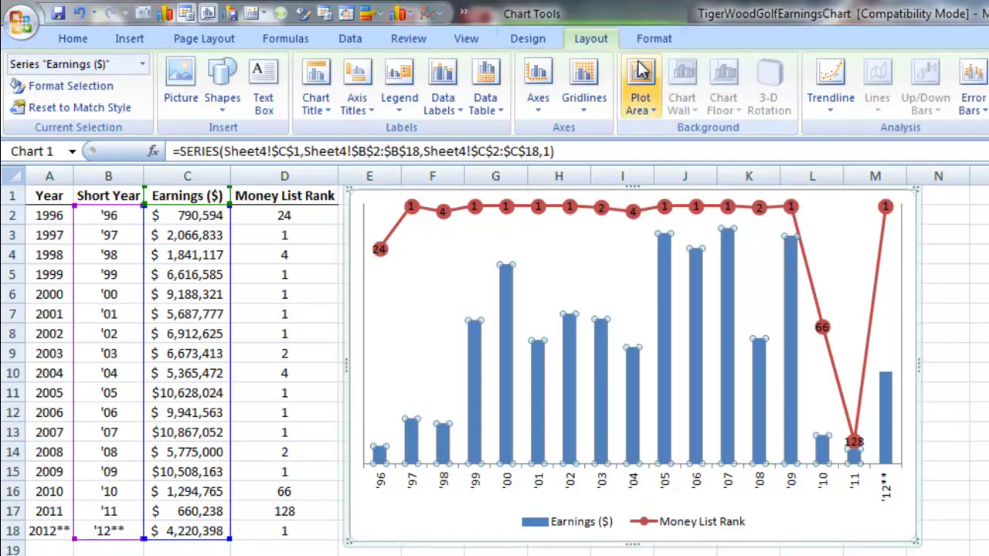
{"action": "left_click", "coordinate": [444, 99]}
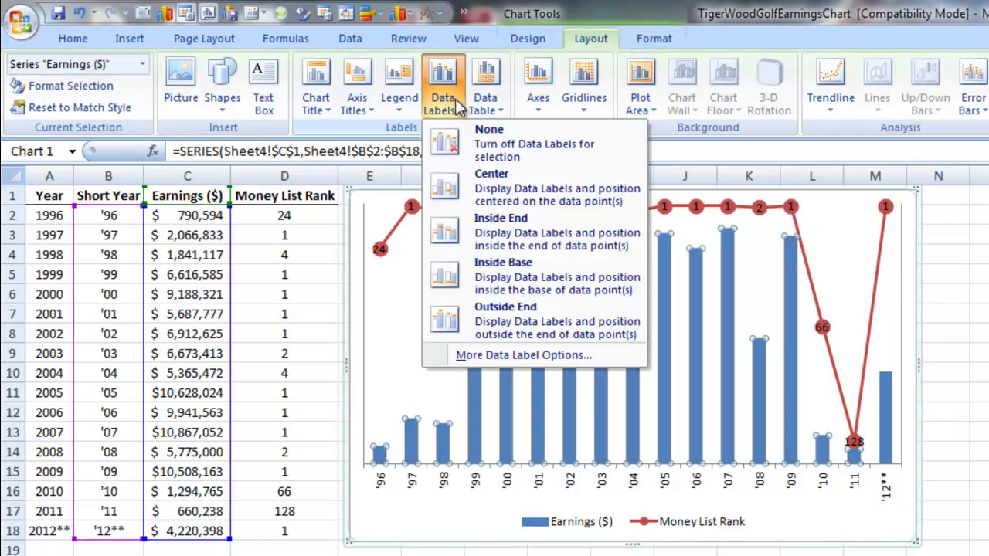
{"action": "left_click", "coordinate": [498, 229]}
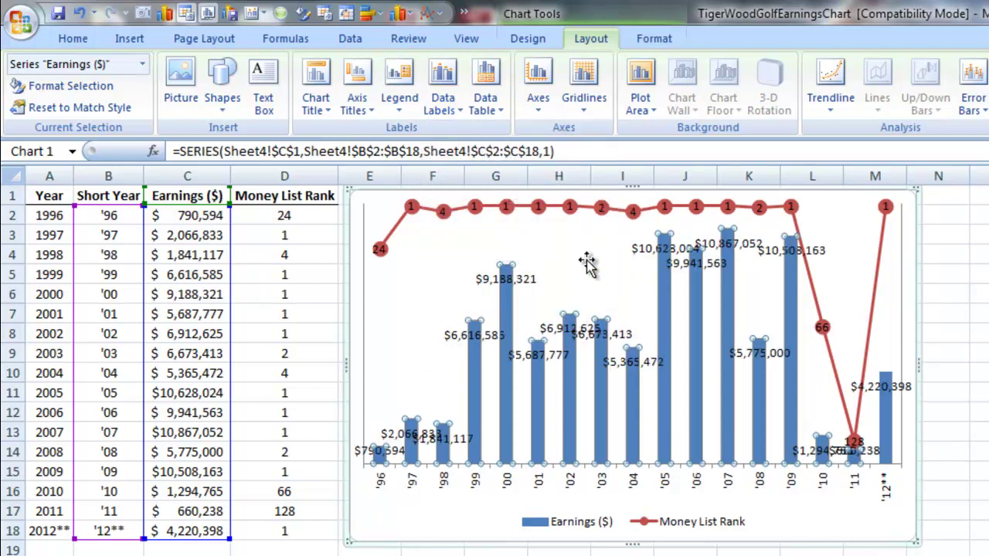
{"action": "key", "text": "Escape"}
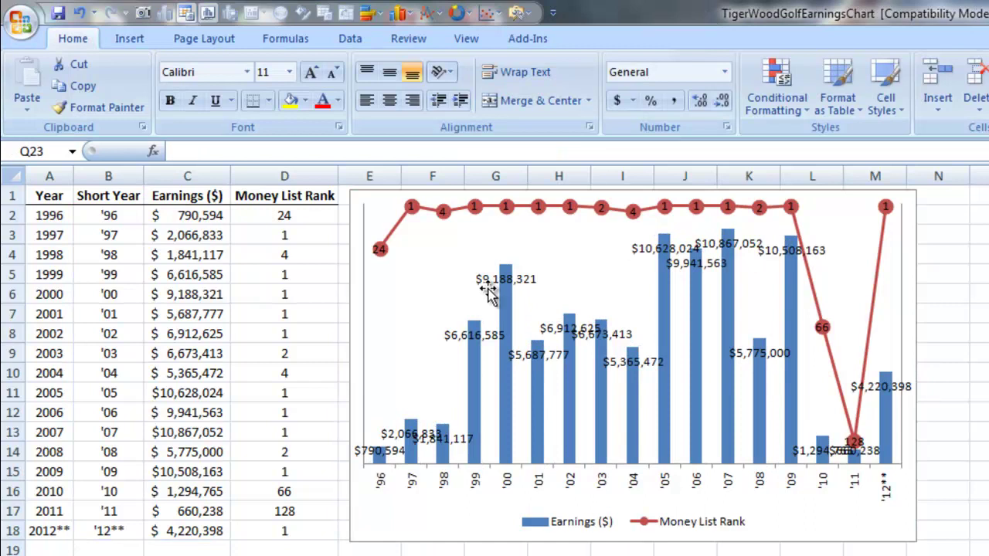
Apply the custom number format [>999999]\$#,,"M";[>999]\$#,"K";\$# to the Earnings ($) data labels
{"action": "left_click", "coordinate": [515, 286]}
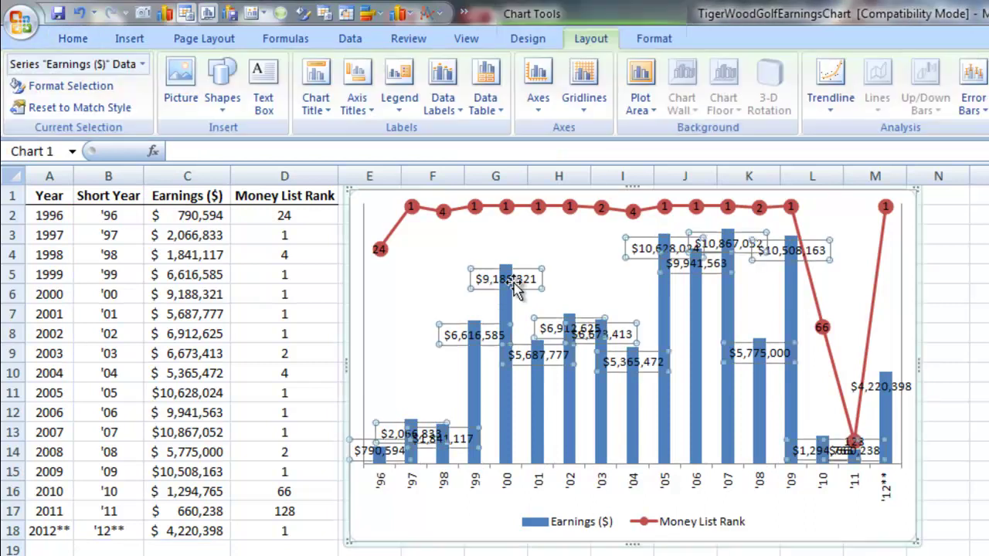
{"action": "right_click", "coordinate": [516, 283]}
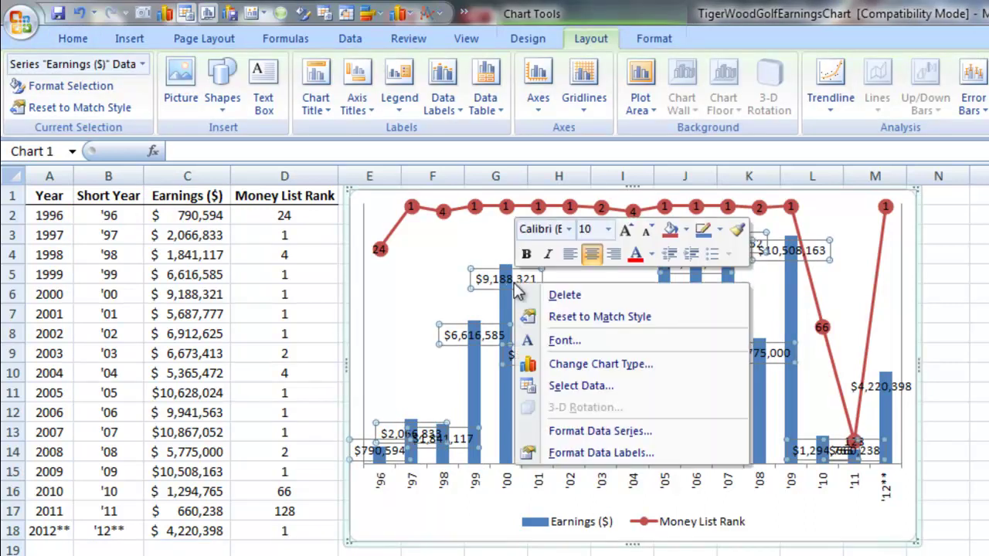
{"action": "left_click", "coordinate": [569, 453]}
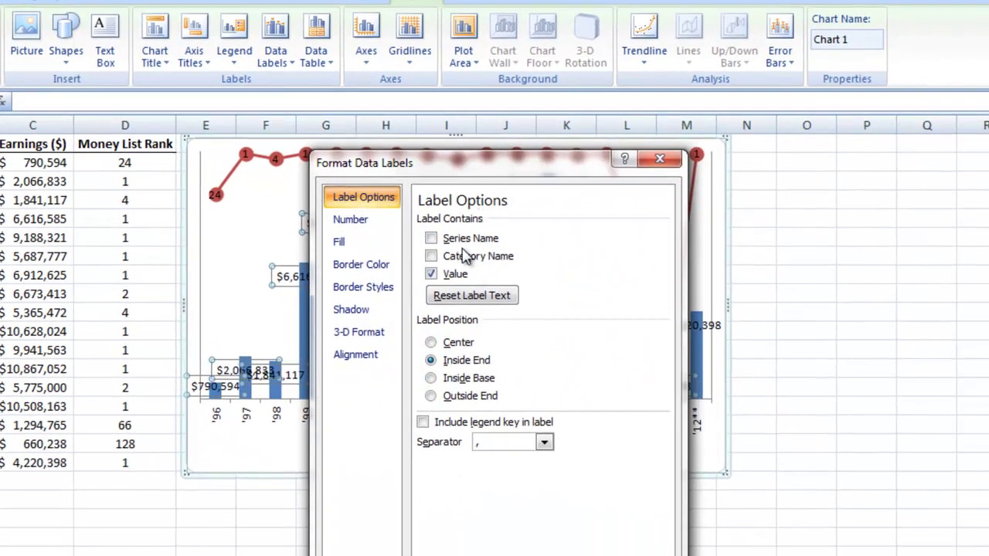
{"action": "left_click_drag", "start_coordinate": [518, 171], "coordinate": [753, 28]}
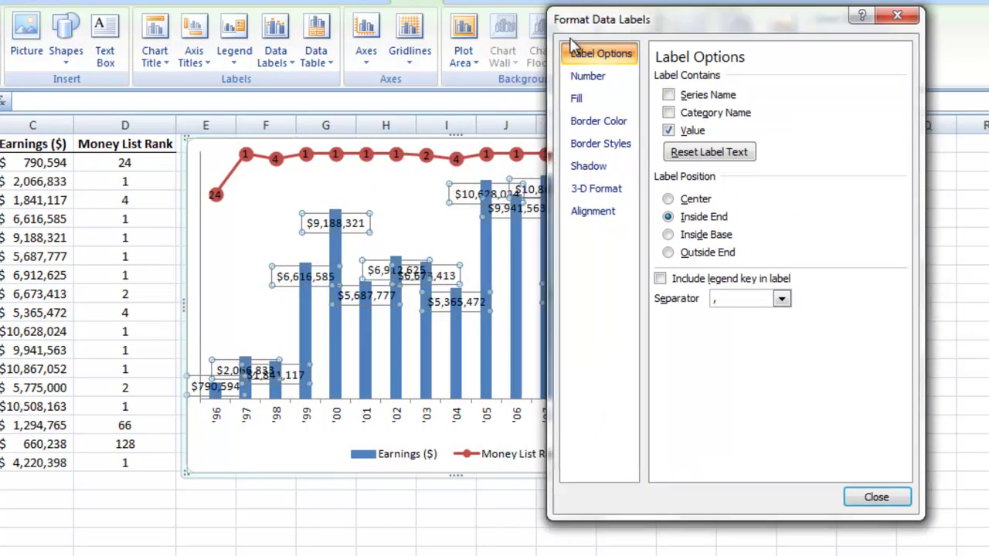
{"action": "left_click", "coordinate": [590, 81]}
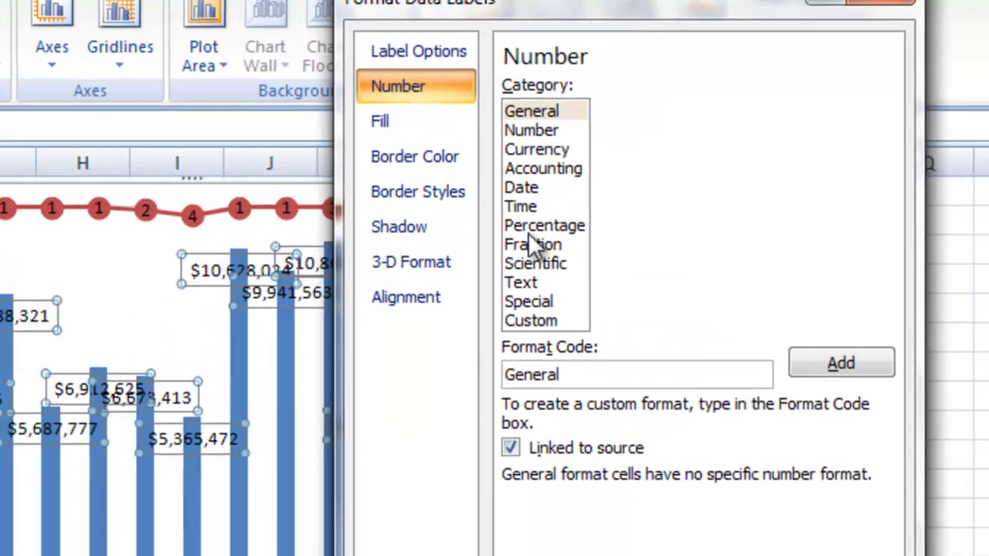
{"action": "left_click", "coordinate": [523, 326]}
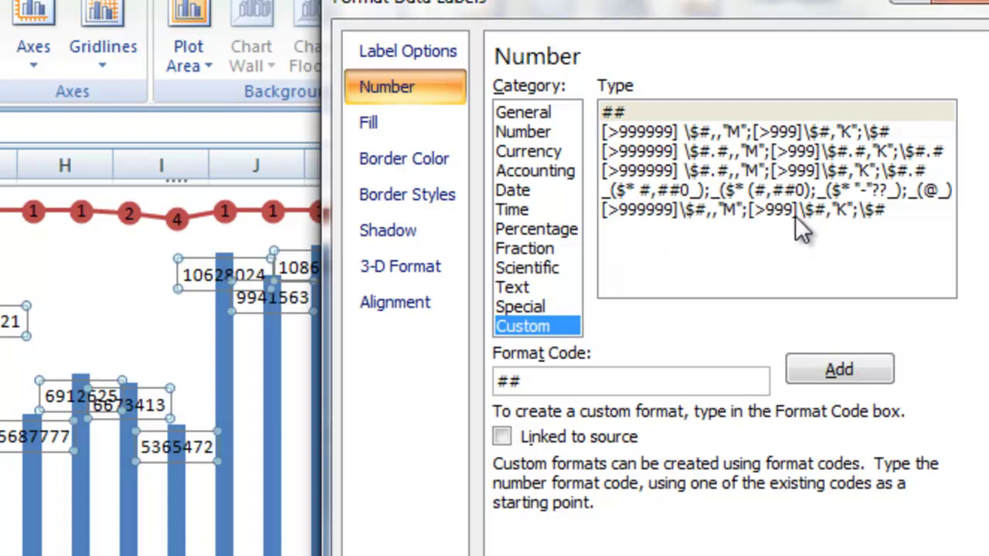
{"action": "left_click", "coordinate": [850, 202]}
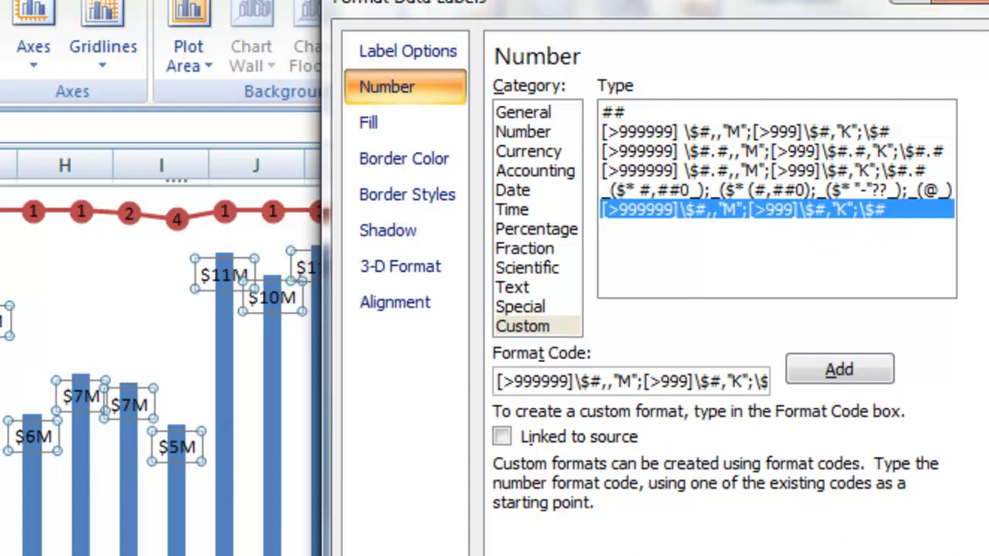
{"action": "left_click", "coordinate": [868, 548]}
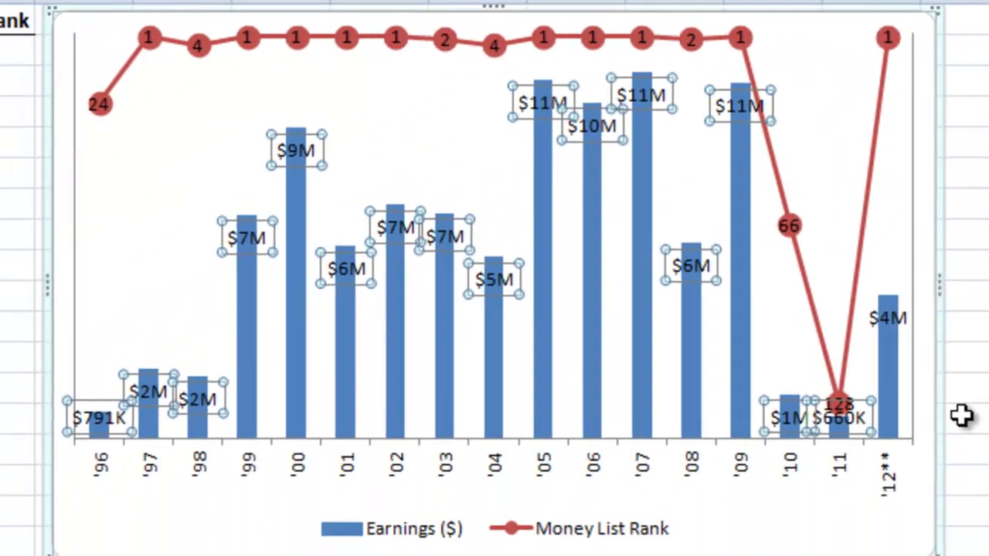
{"action": "left_click", "coordinate": [962, 416]}
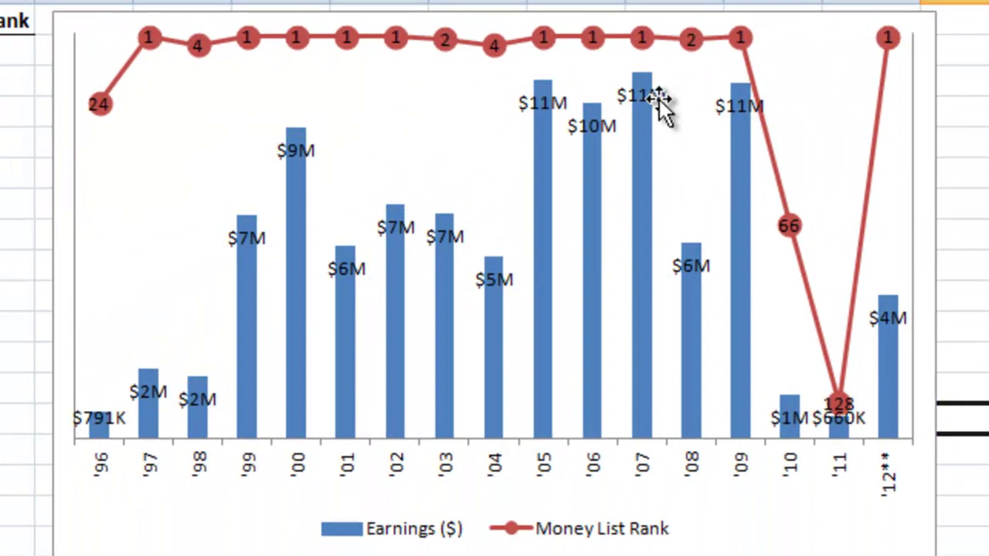